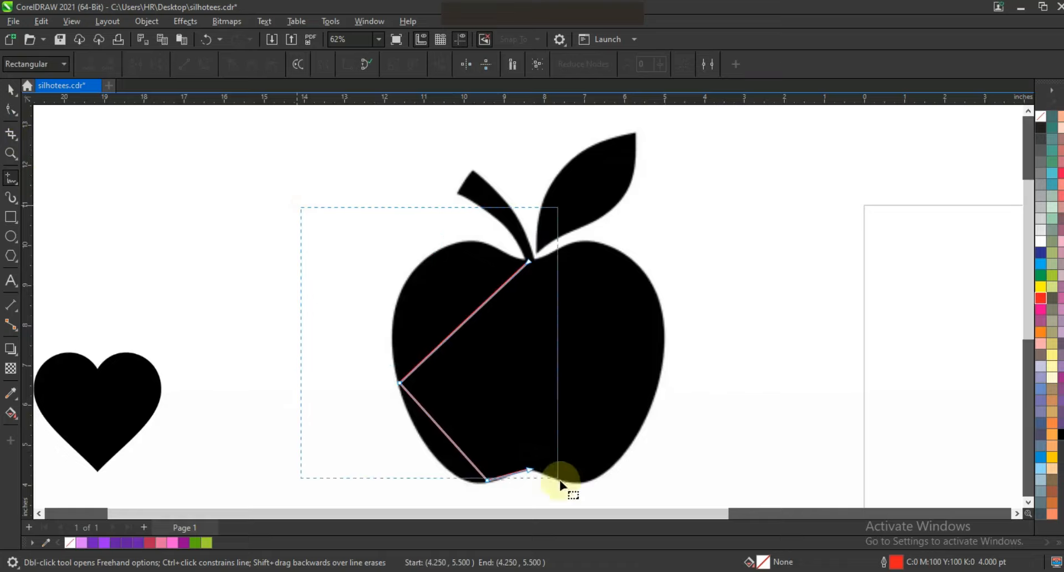
- Convert the apple's red left-half line to curves and bend its upper segment to follow the silhouette's upper-left edge
left_click(214, 69)
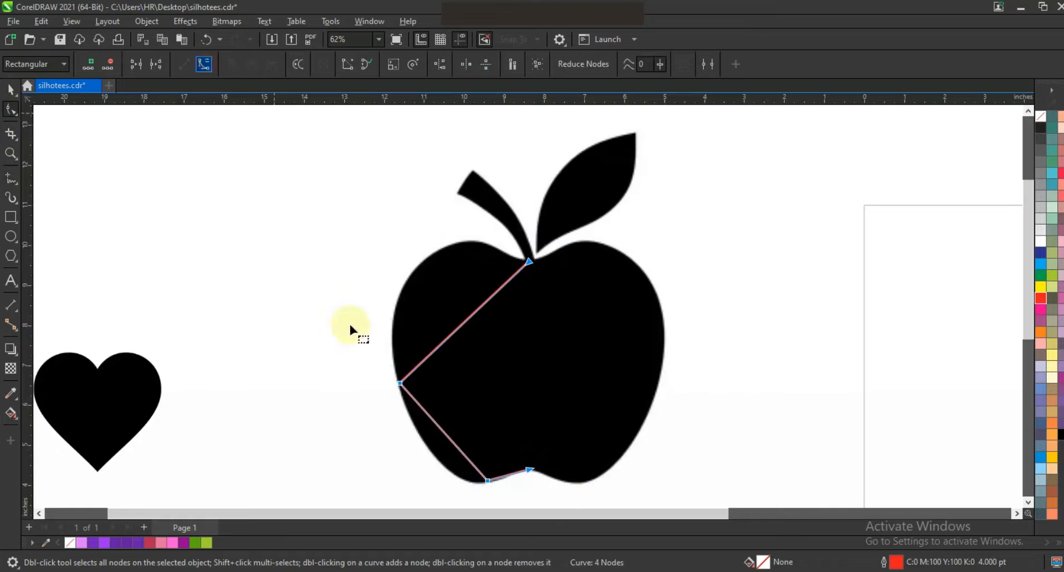
left_click_drag(441, 343, 460, 242)
left_click_drag(386, 286, 370, 269)
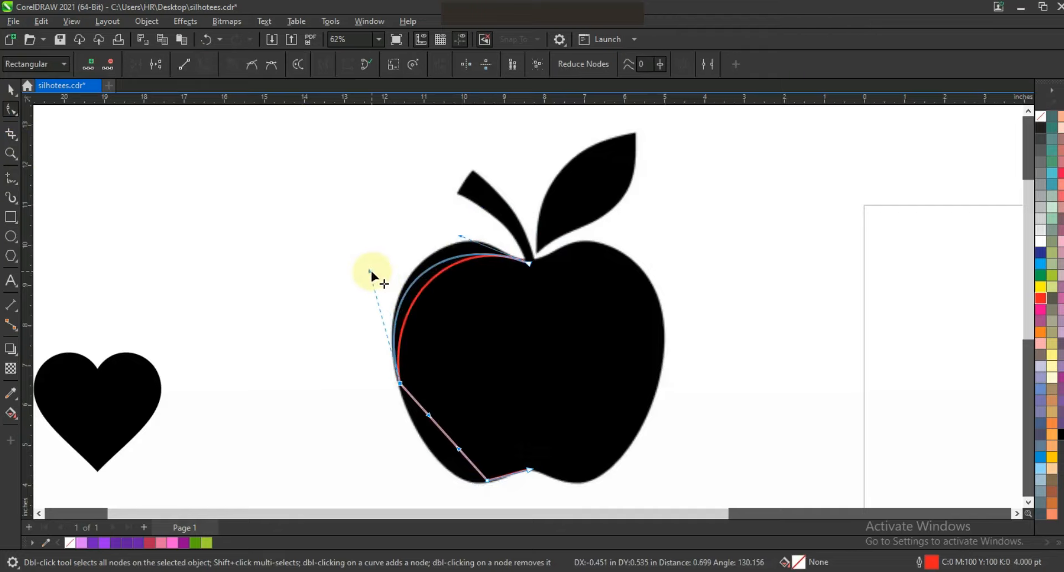
left_click_drag(459, 237, 451, 206)
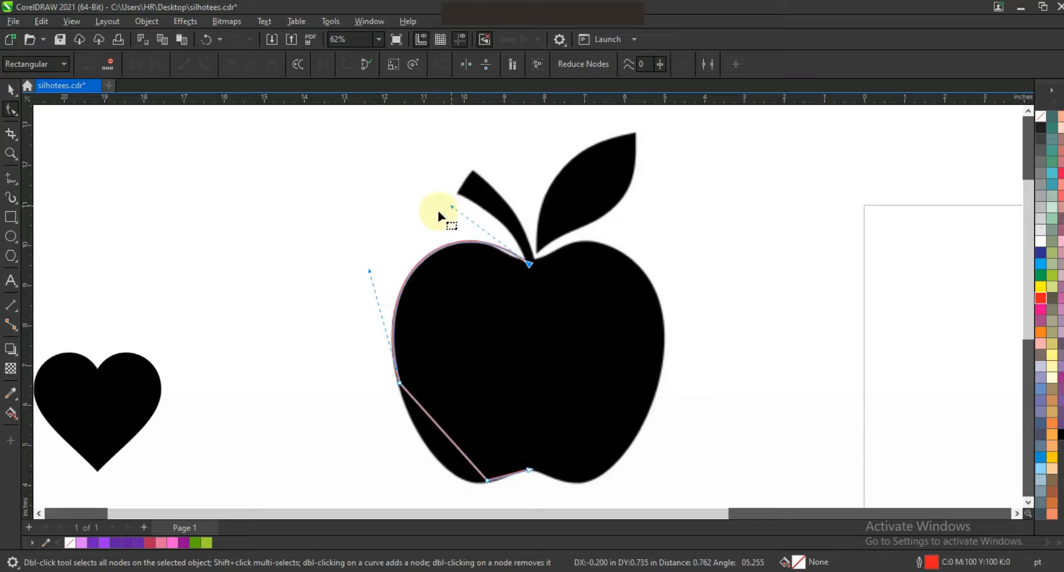
- Curve the lower-left segment of the red apple line along the silhouette and fine-tune the handles at the left-edge node
left_click(10, 153)
right_click(378, 271)
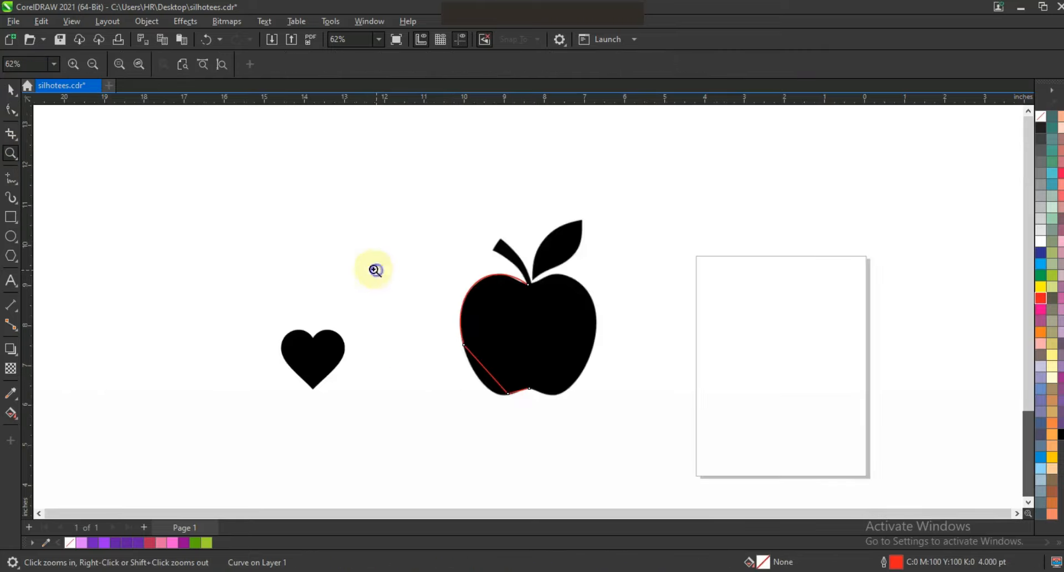
left_click(420, 342)
key("F10")
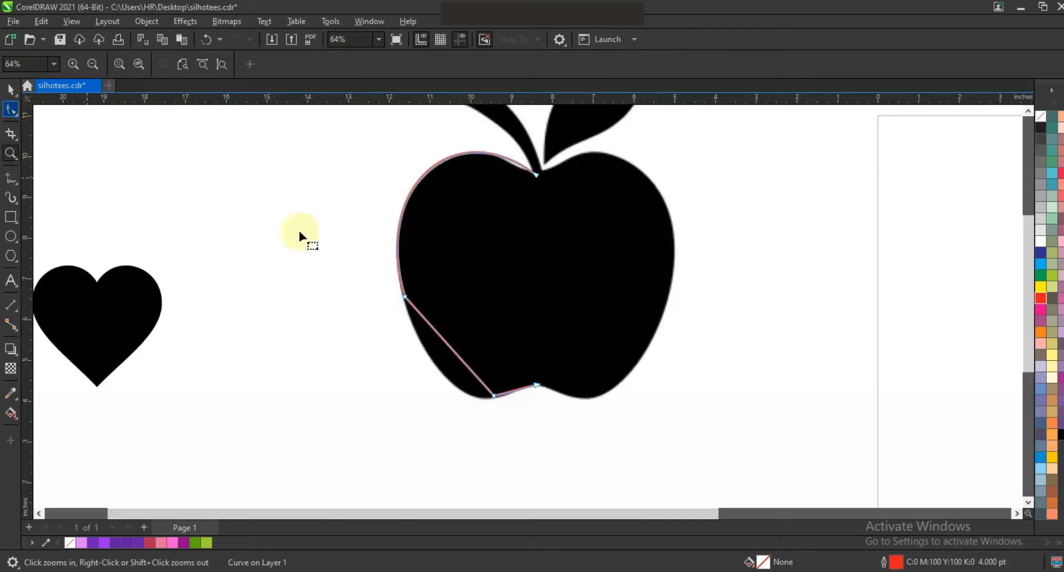
left_click_drag(433, 329, 459, 399)
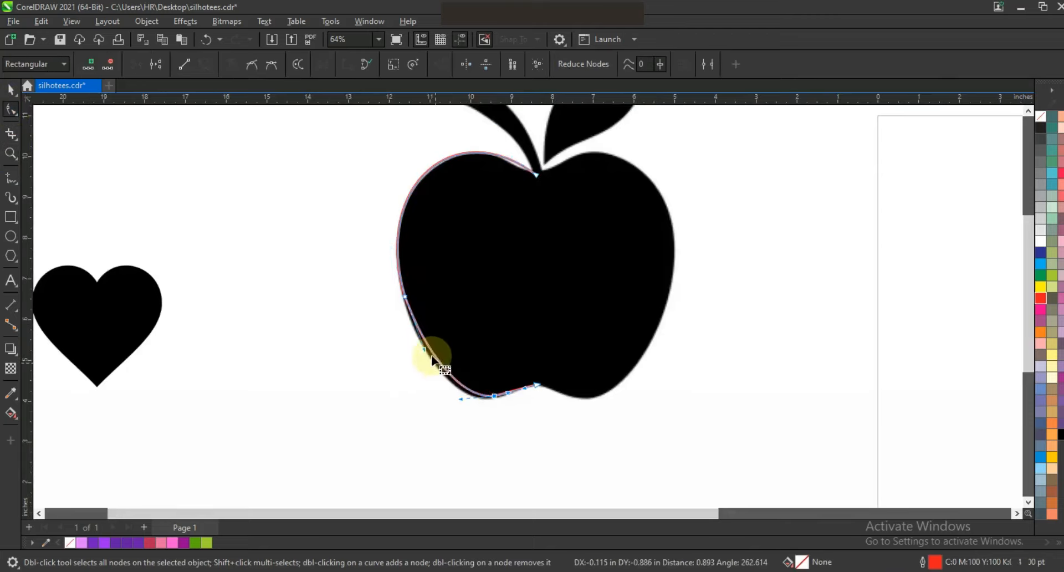
left_click_drag(424, 352, 421, 355)
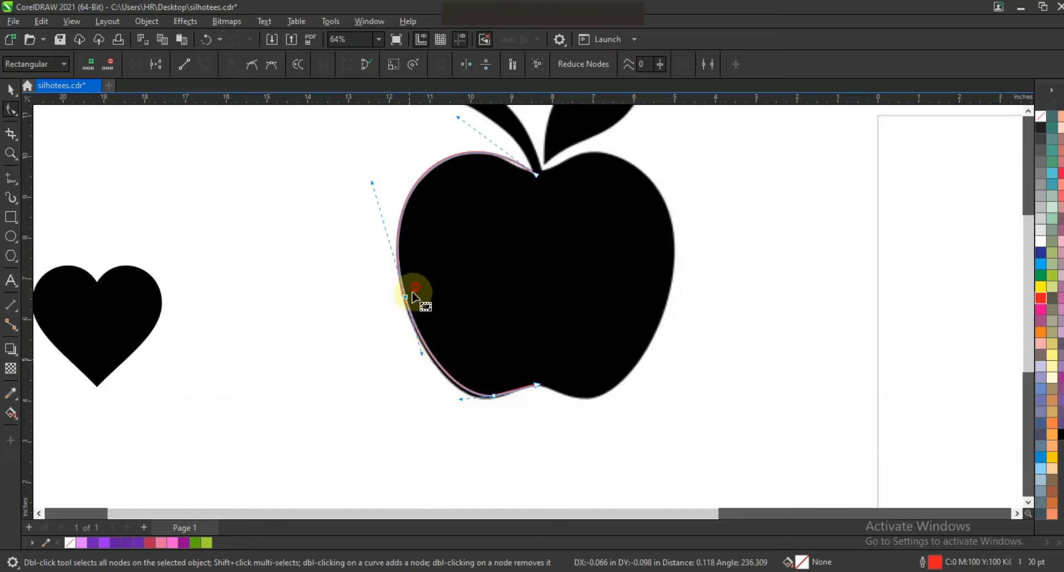
left_click_drag(405, 297, 405, 298)
left_click_drag(371, 183, 374, 182)
left_click_drag(422, 354, 424, 355)
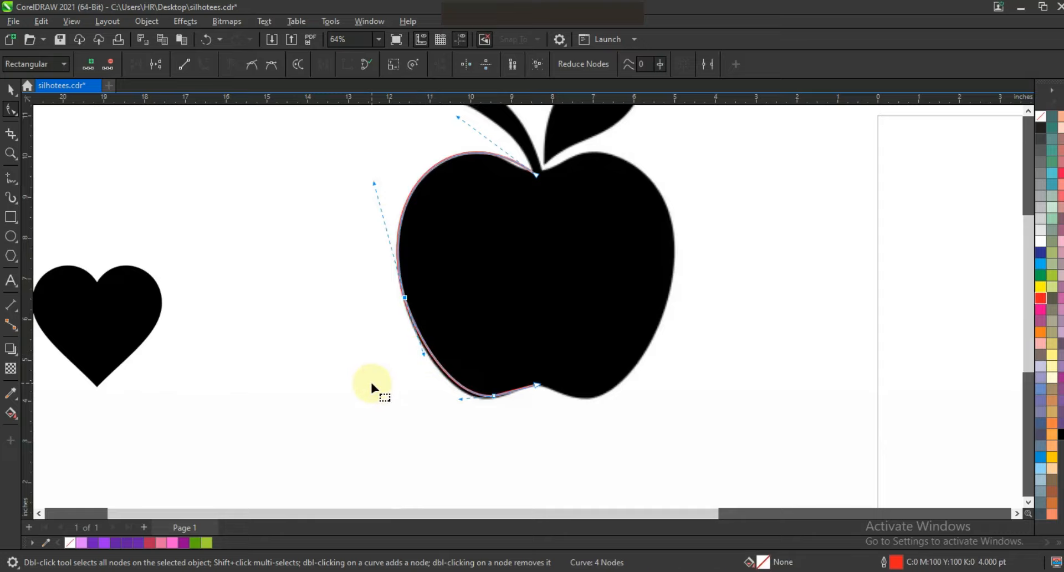
- Curve the short bottom segment of the red apple line to follow the dip at the silhouette's base
left_click(22, 155)
left_click_drag(637, 452, 366, 281)
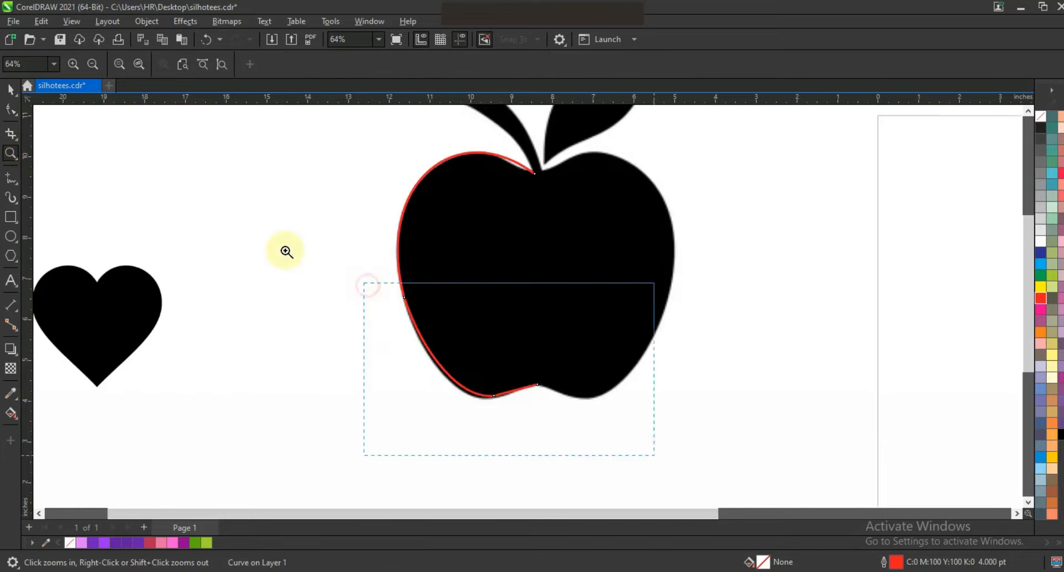
key("F10")
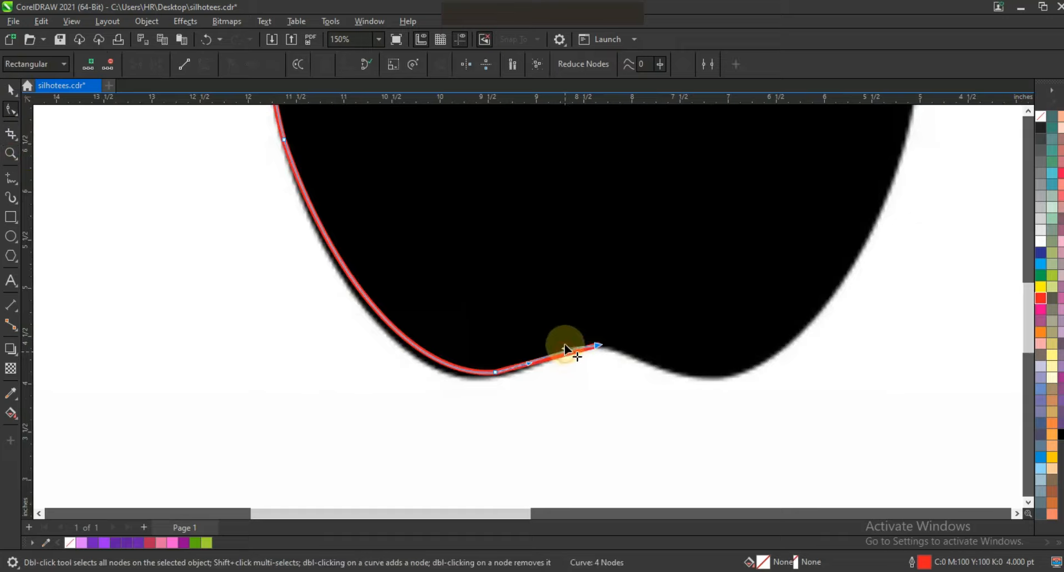
left_click(530, 369)
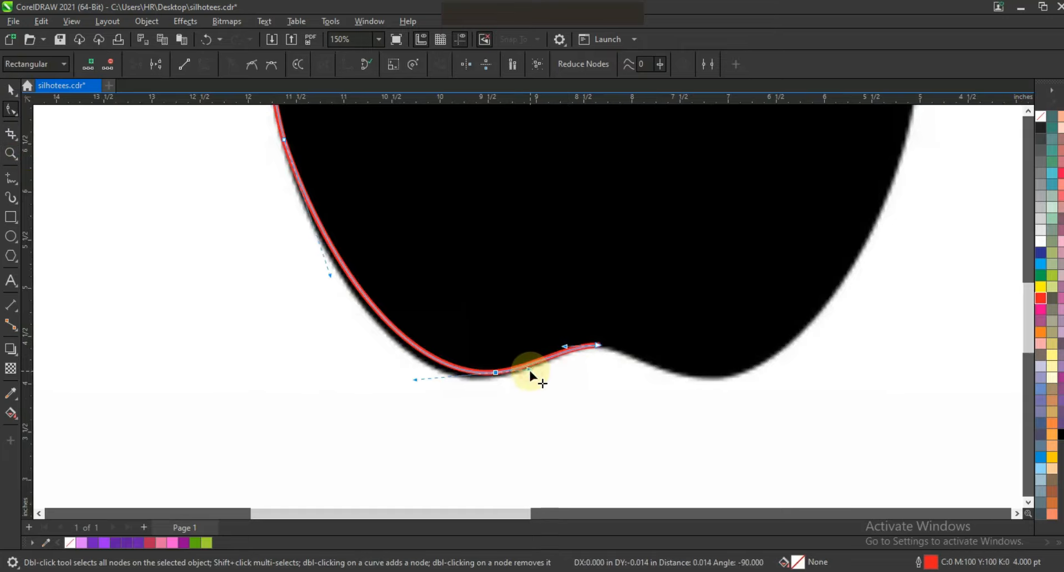
- Mirror a copy of the apple's left-half curve onto the right side and combine both halves into one curve
key("shift+F2")
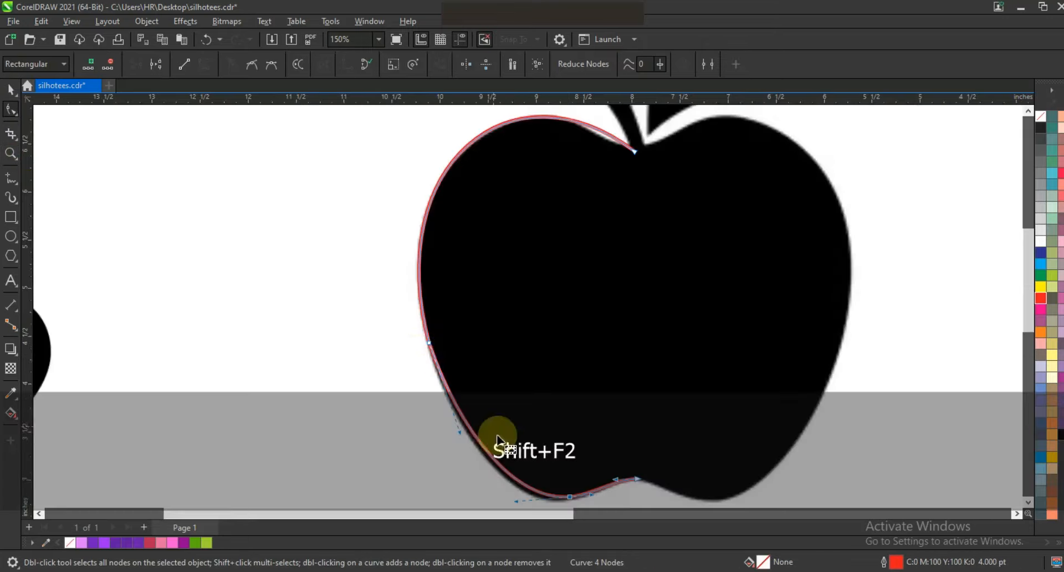
left_click(9, 91)
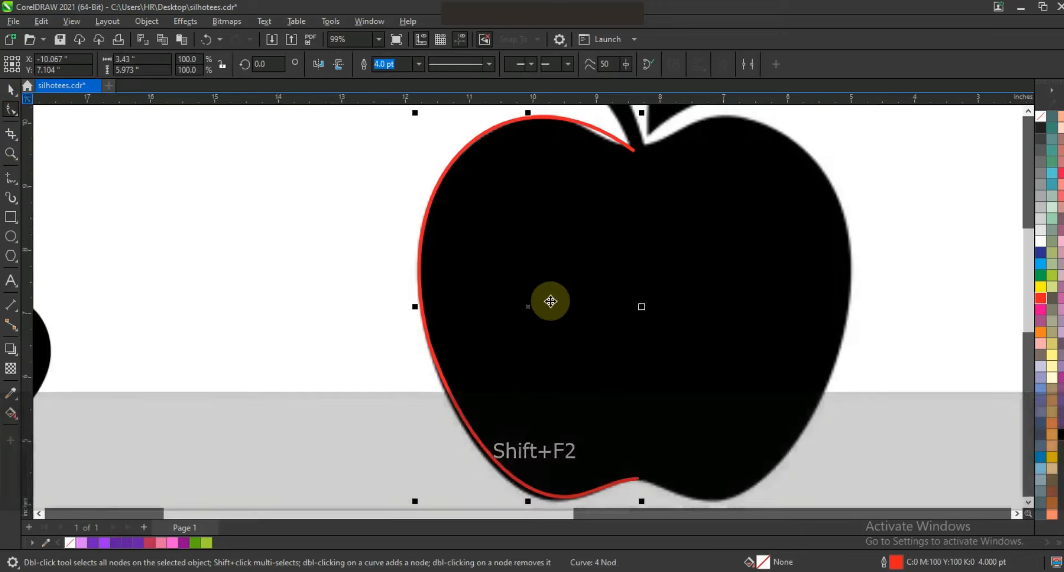
left_click_drag(415, 307, 660, 329)
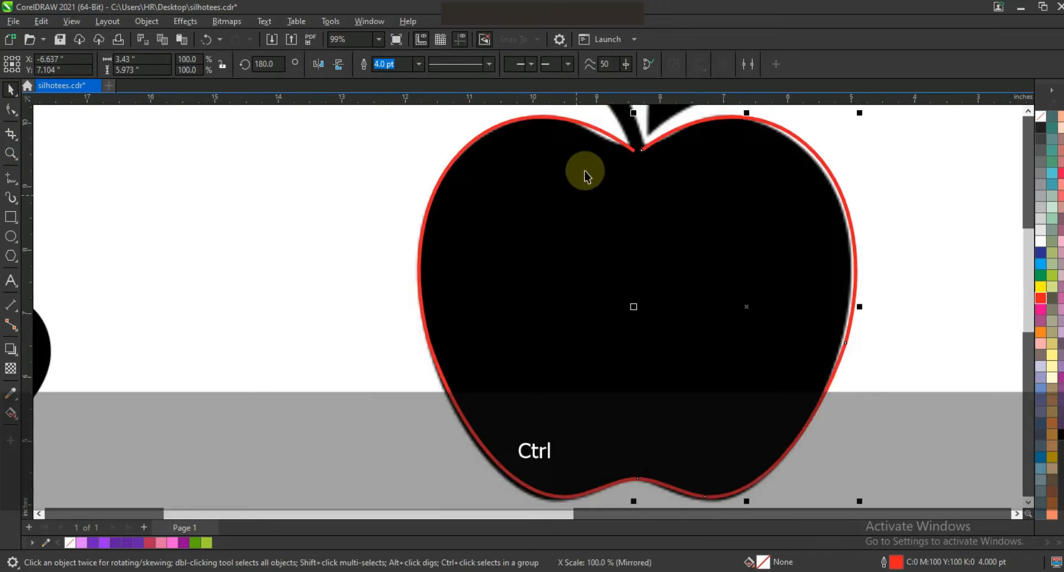
left_click(589, 130, "shift")
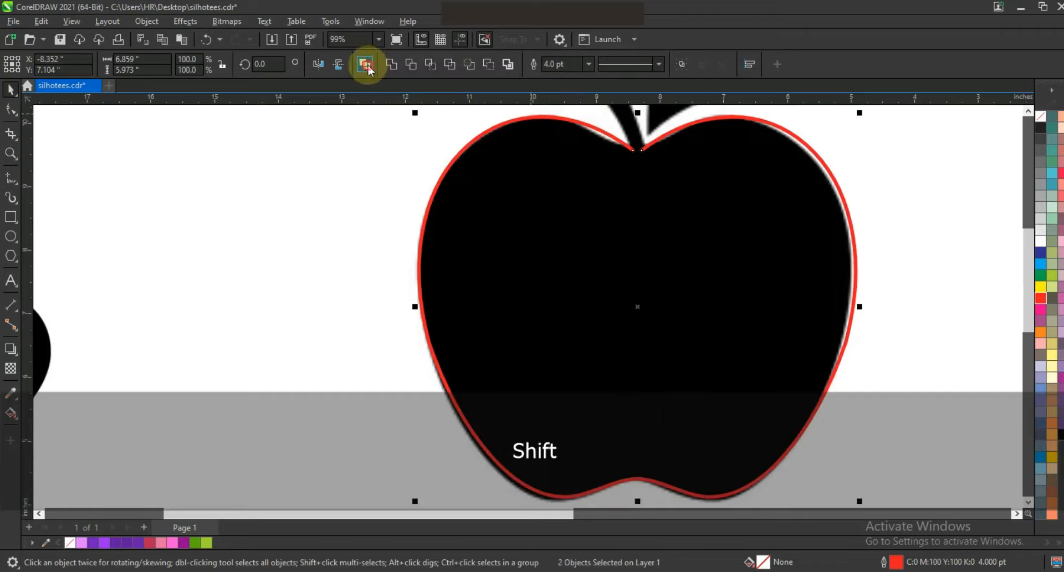
left_click(367, 65)
- Join the two open end nodes at the apple outline's top notch and the two at its bottom dip
left_click(11, 110)
left_click_drag(624, 128, 654, 202)
left_click(137, 64)
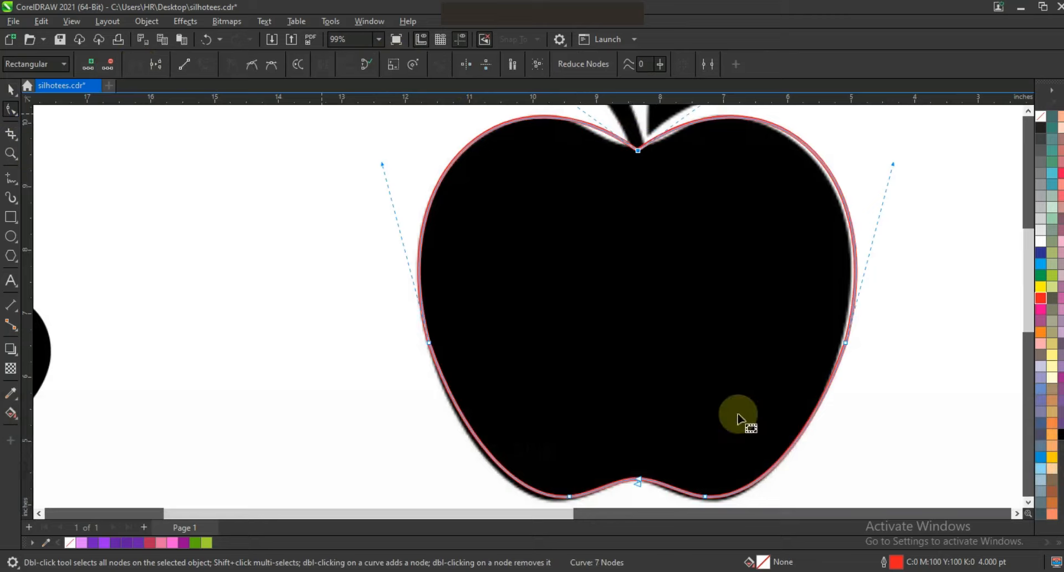
left_click_drag(643, 485, 643, 484)
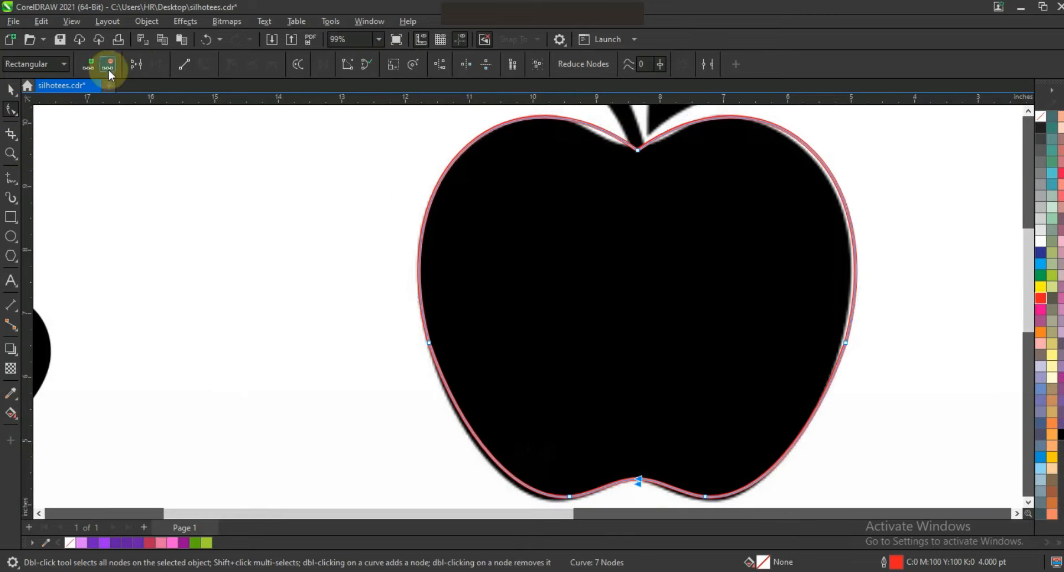
left_click(137, 66)
- Try a green fill on the closed apple outline and undo it
left_click(11, 89)
left_click(648, 271)
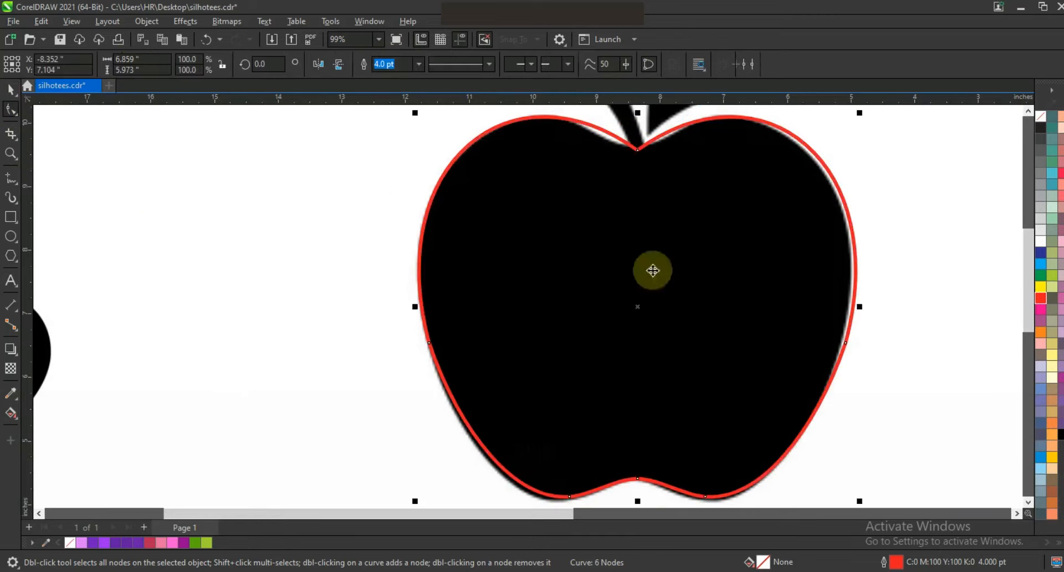
left_click(1042, 276)
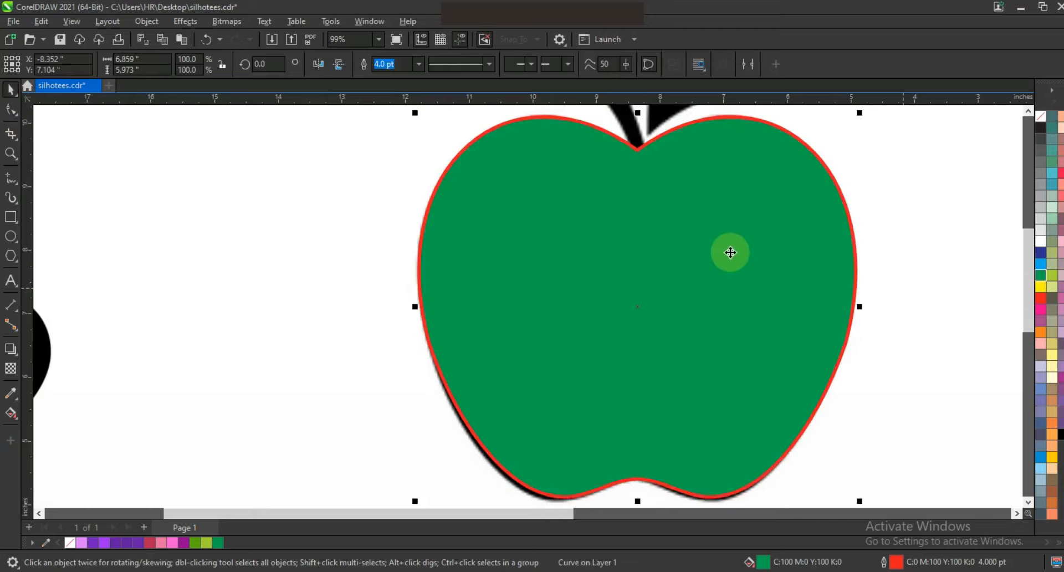
key("ctrl+z")
- Draw two connected straight segments over the heart's left half, from the top notch through the left edge to the bottom tip
key("F3")
key("Escape")
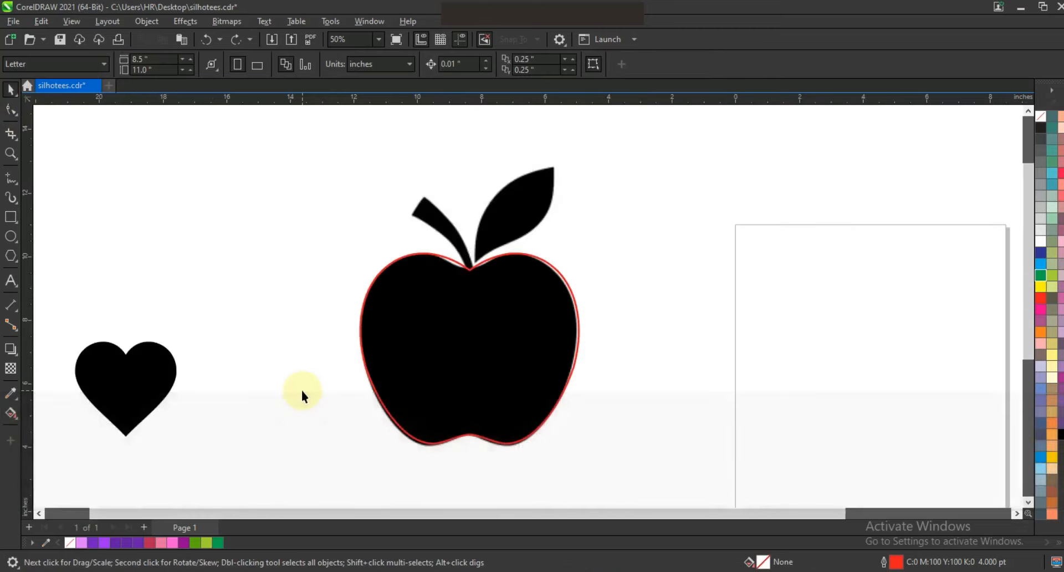
left_click(36, 514)
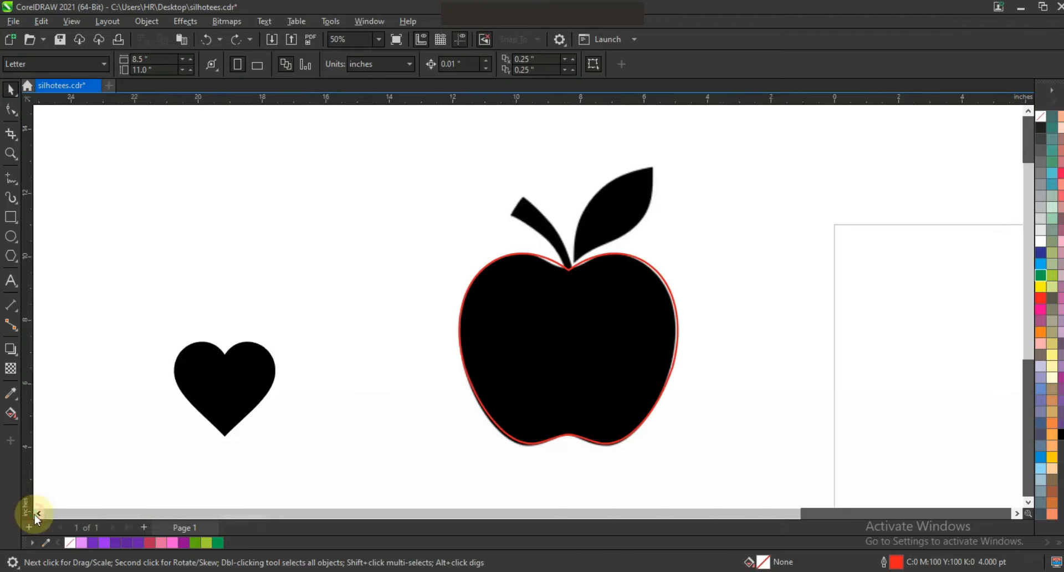
left_click(402, 419)
key("shift+F2")
key("Escape")
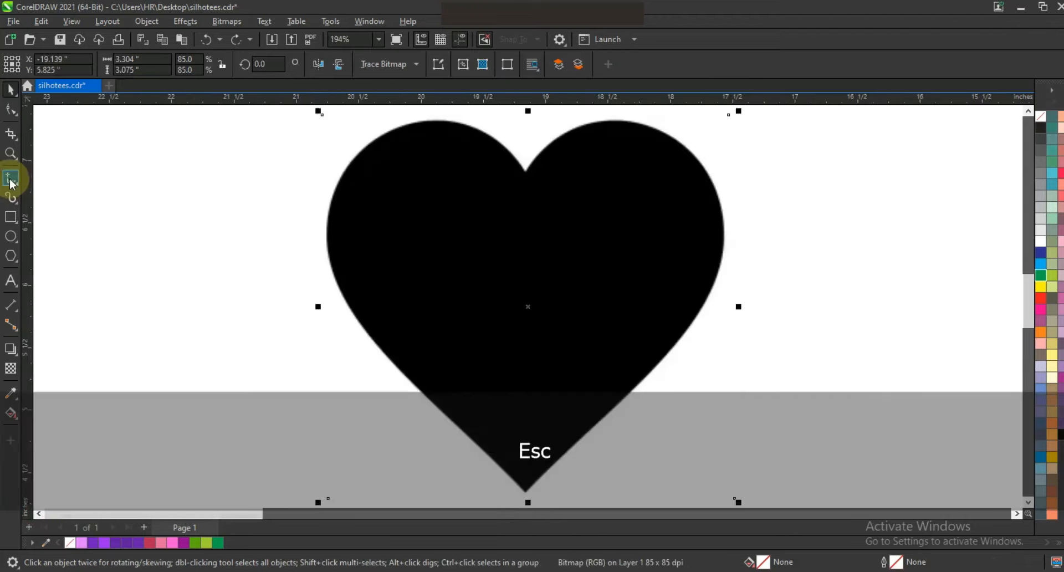
left_click(525, 171)
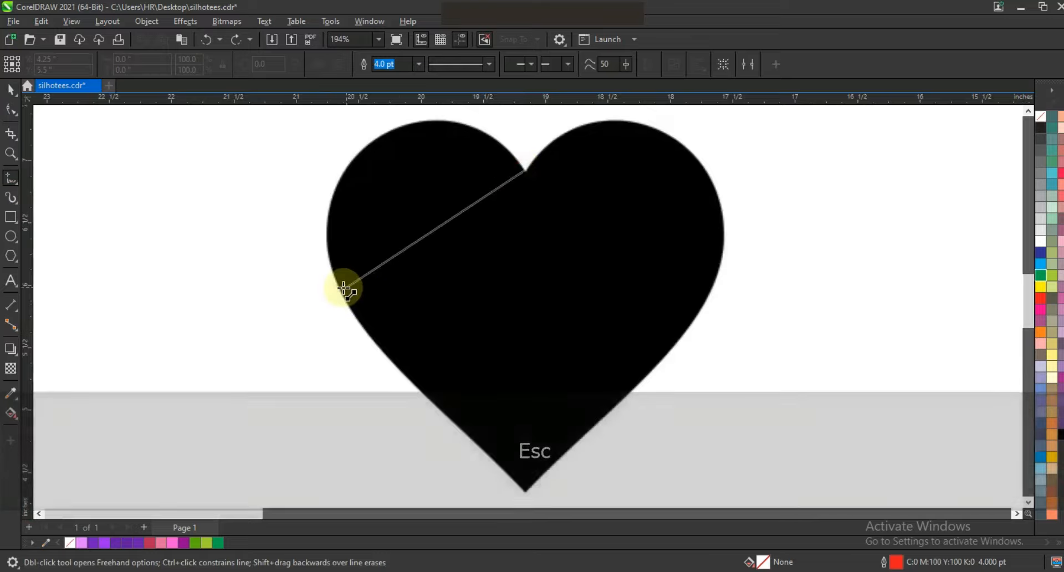
double_click(341, 287)
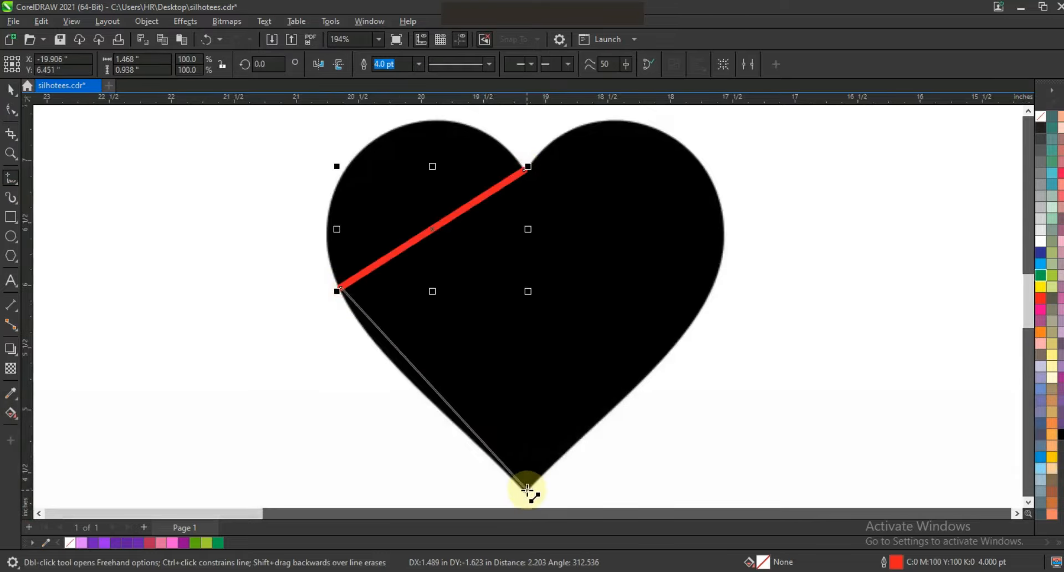
left_click(527, 490)
- Convert the heart's red line to curves and bend its upper segment around the heart's upper-left lobe
left_click(11, 109)
key("F3")
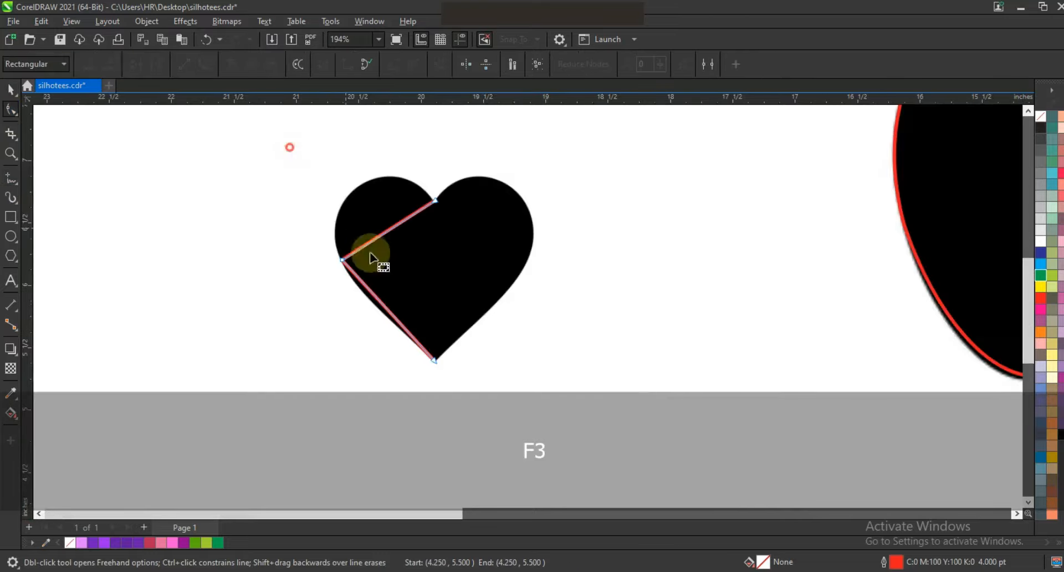
left_click_drag(472, 381, 234, 118)
left_click(205, 64)
left_click_drag(409, 186, 483, 240)
left_click_drag(404, 220, 399, 168)
left_click_drag(372, 241, 319, 206)
left_click_drag(395, 177, 379, 145)
left_click_drag(319, 206, 317, 202)
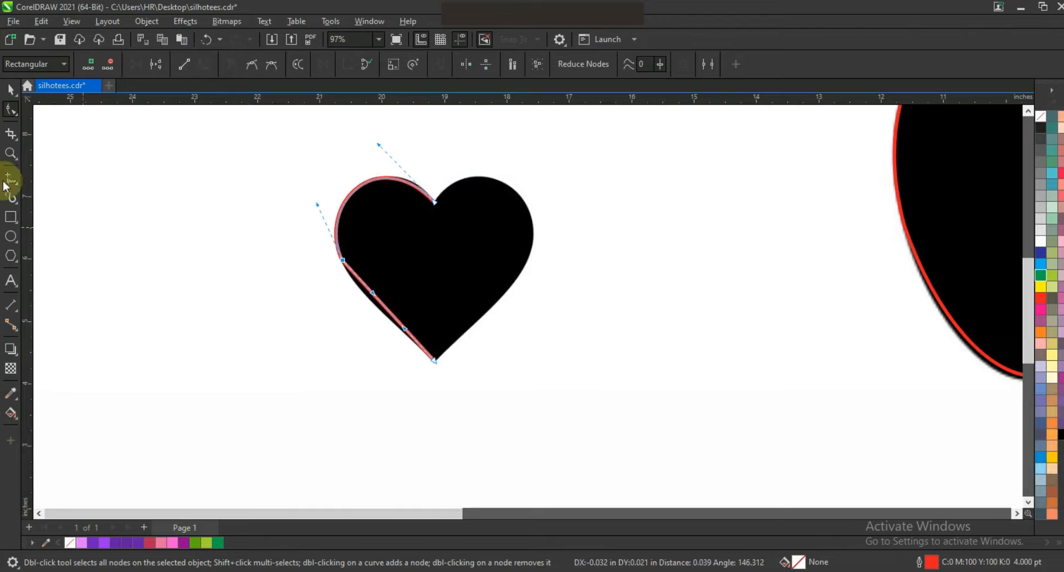
- Curve the lower segment of the red heart line to follow the silhouette's left side down to the tip
left_click(11, 153)
left_click_drag(275, 152, 584, 404)
left_click(10, 110)
left_click_drag(452, 251, 357, 348)
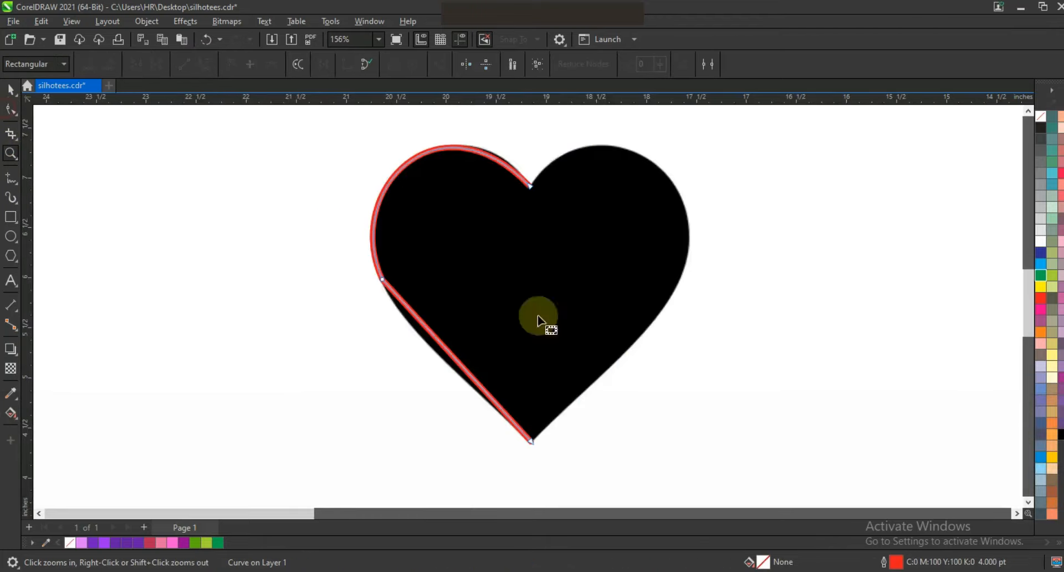
left_click_drag(431, 333, 413, 339)
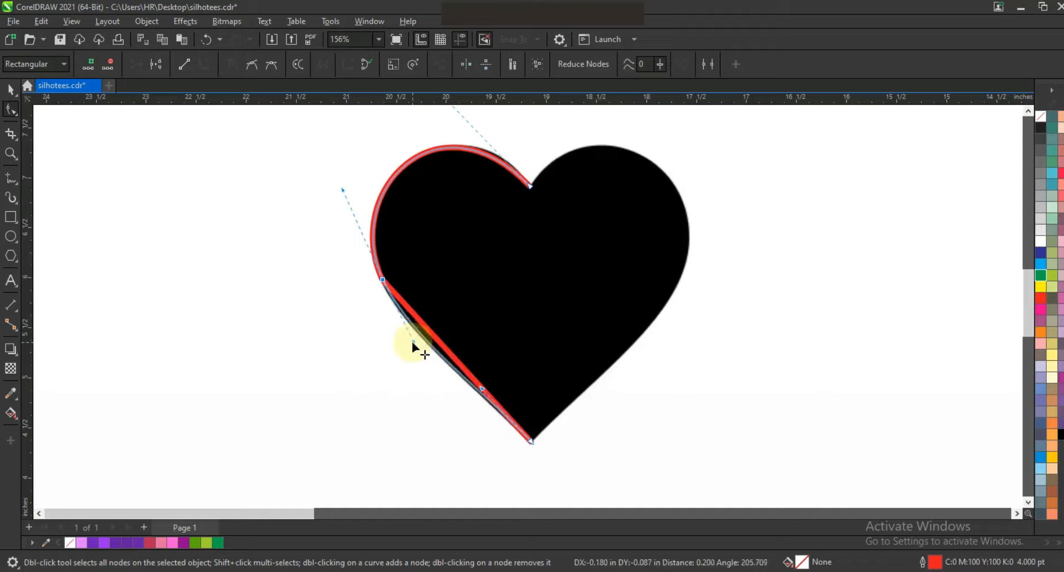
left_click(486, 387)
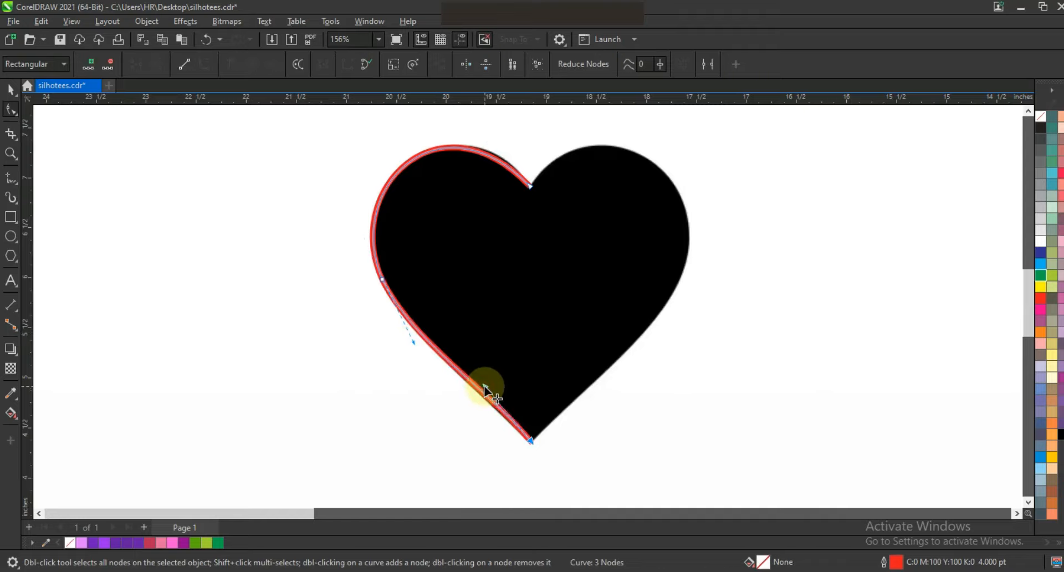
left_click_drag(484, 386, 479, 390)
- Mirror a copy of the heart's left-half curve onto the right side and combine the two halves into one curve
left_click(10, 89)
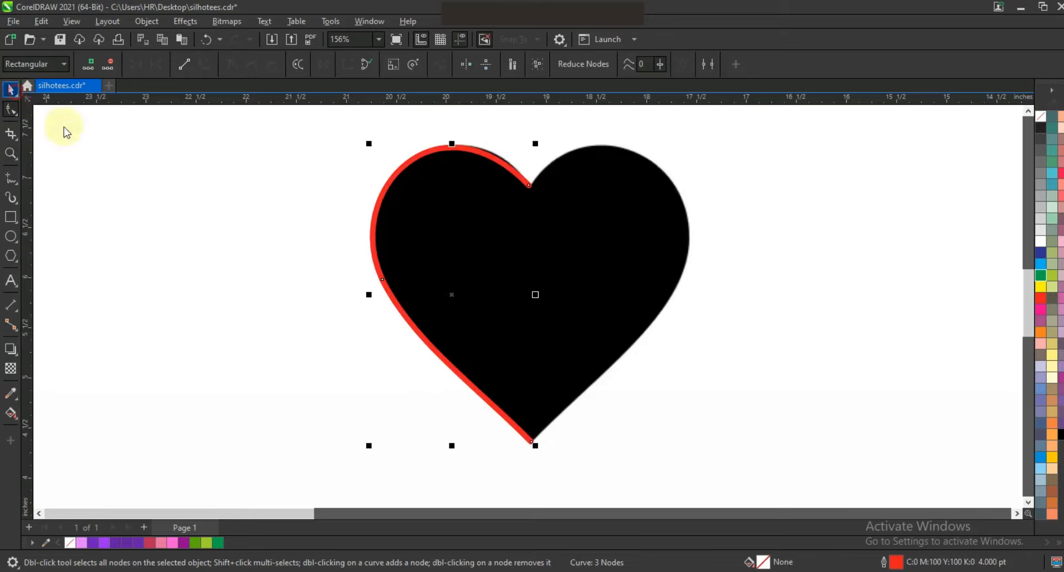
left_click_drag(369, 294, 564, 308)
left_click(487, 162, "shift")
left_click(363, 63)
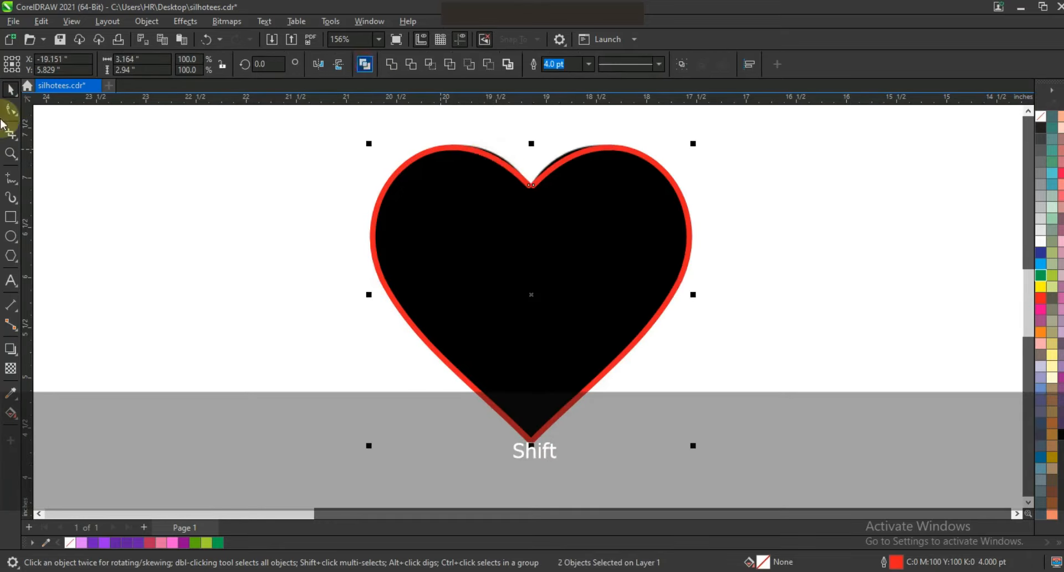
- Join the open end nodes at the heart outline's top notch and bottom tip to close the shape
left_click(10, 109)
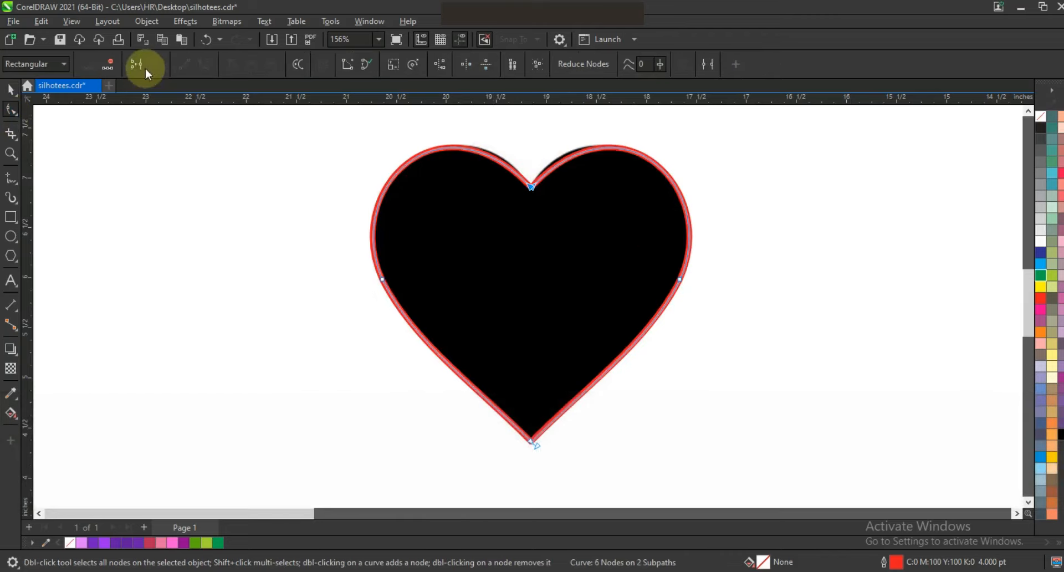
left_click_drag(520, 411, 546, 460)
left_click(145, 67)
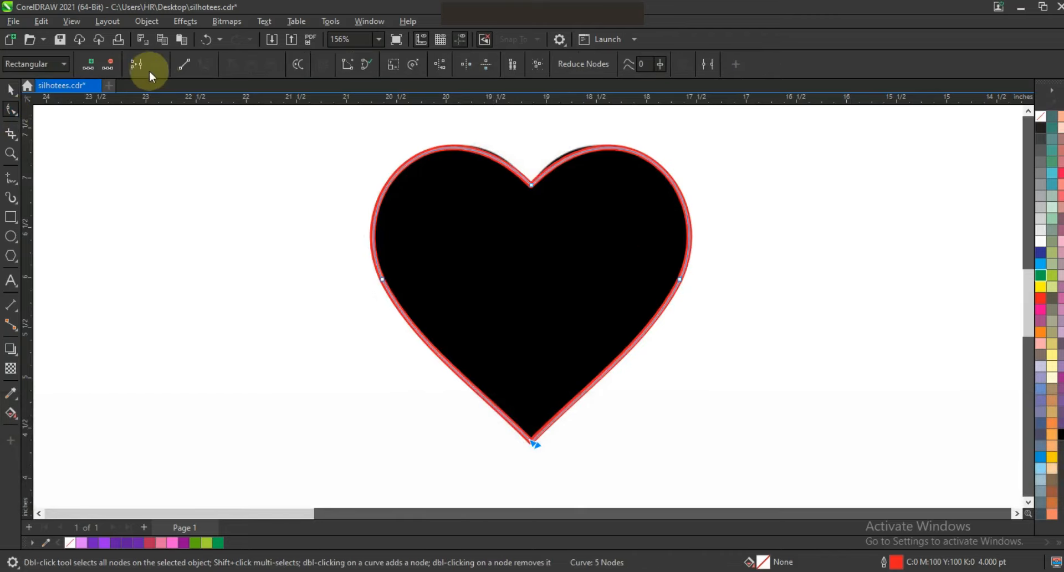
- Move the closed red heart outline off the black heart into the empty space between the heart and the apple
left_click(10, 89)
key("F3")
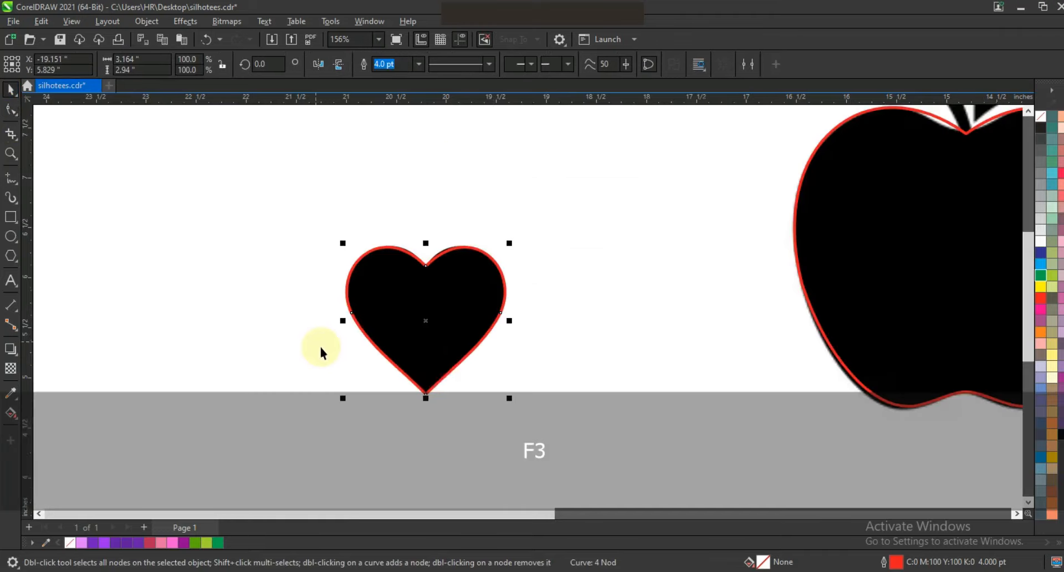
left_click_drag(430, 318, 629, 324)
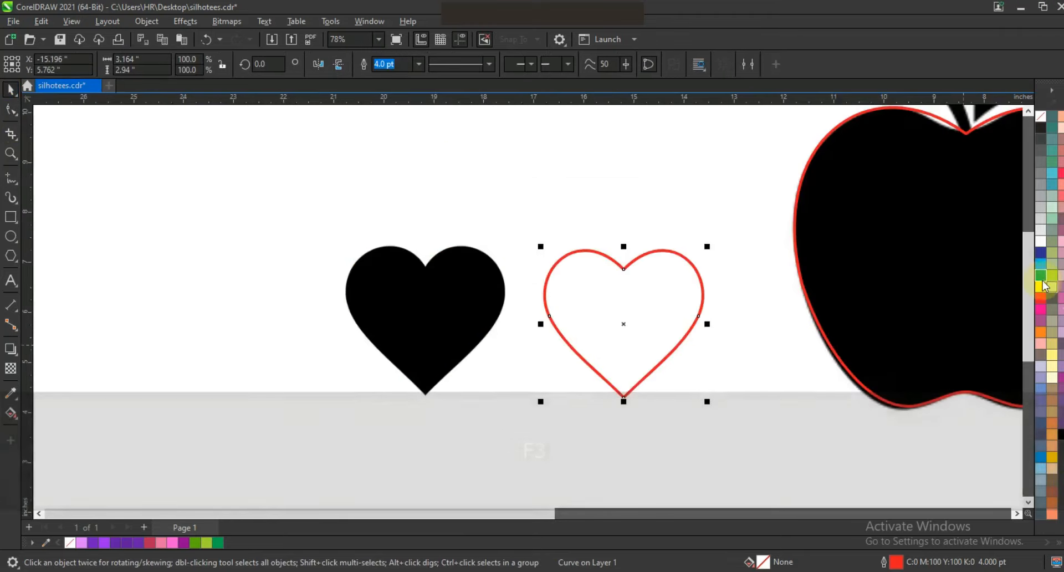
- Fill the heart with green (C100 M0 Y100 K0) and center it horizontally and vertically on the red apple outline
left_click(1042, 278)
key("shift")
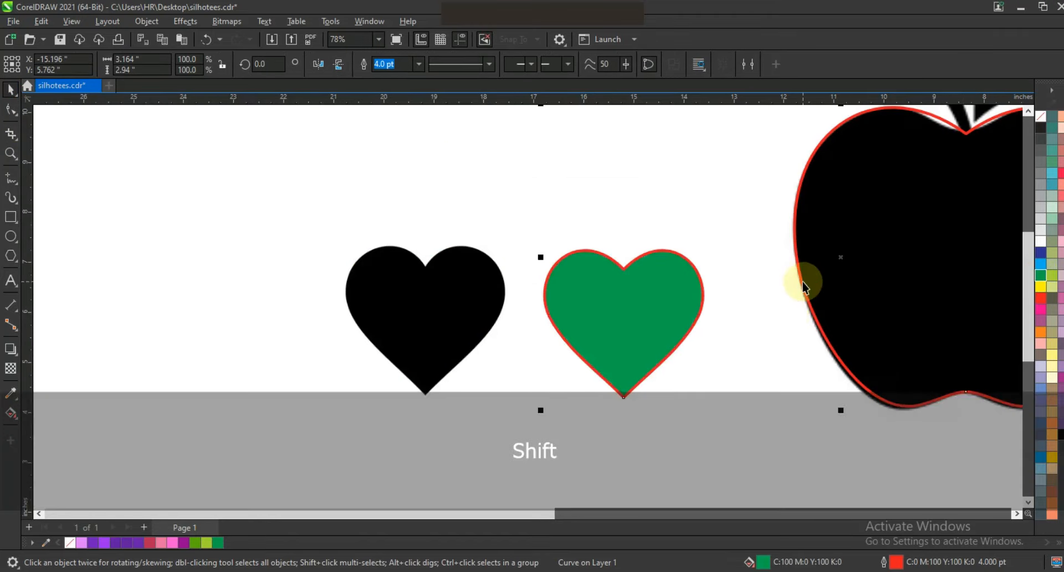
key("c")
key("e")
- Move the green heart and red apple outline together into the empty space beyond the black heart, away from the apple silhouette
key("shift+F2")
key("F3")
left_click_drag(687, 312, 401, 313)
key("shift+F2")
key("Escape")
- Scale the green heart down to 91.7% and center it horizontally within the apple outline
left_click(631, 229)
left_click_drag(634, 212, 627, 228)
left_click(554, 308, "ctrl")
left_click(745, 325, "shift")
key("c")
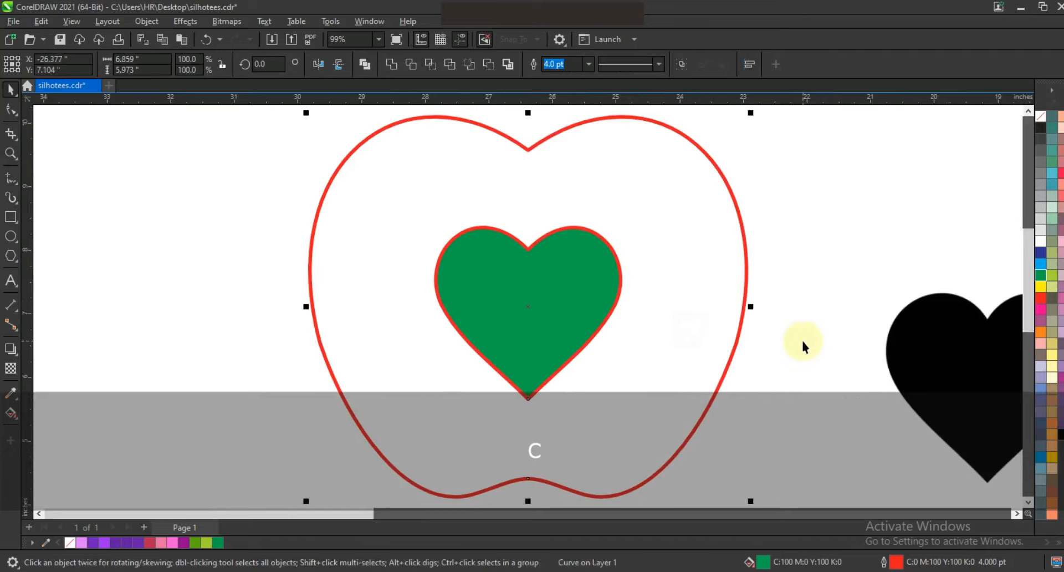
- Remove the green fill from the heart inside the apple, keeping only its red outline
left_click(511, 281)
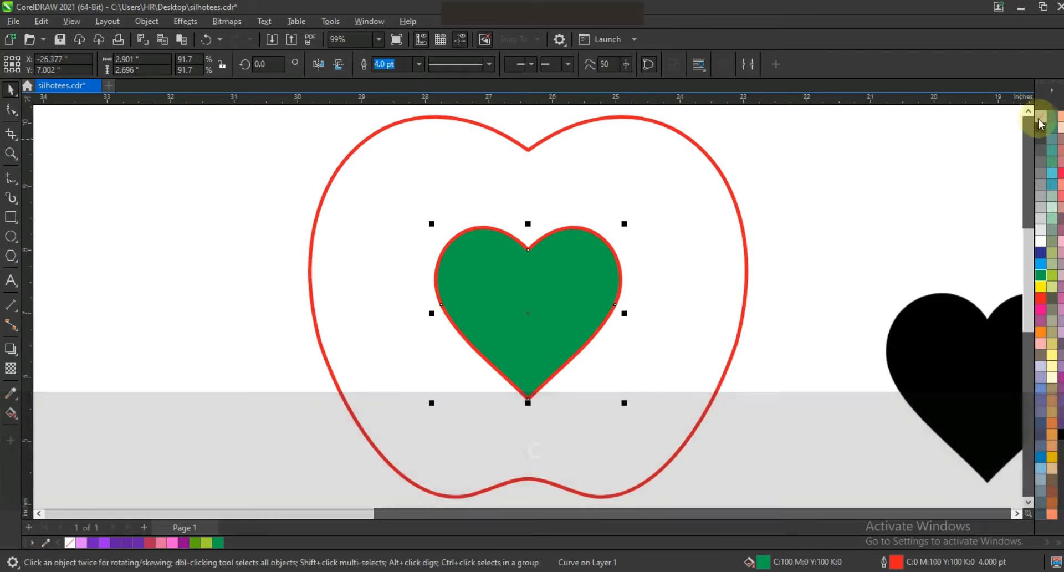
left_click(1040, 118)
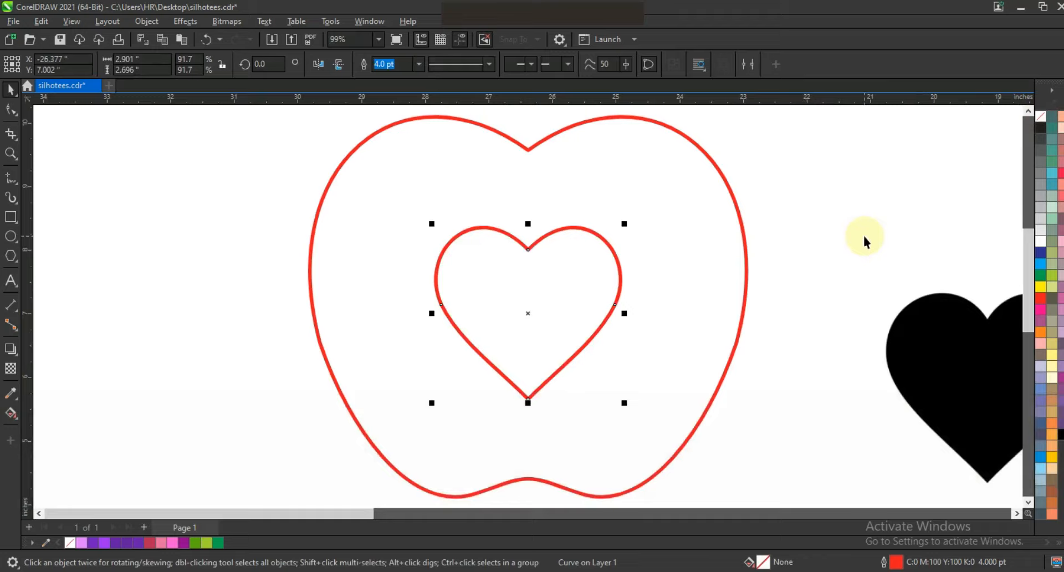
left_click(864, 236)
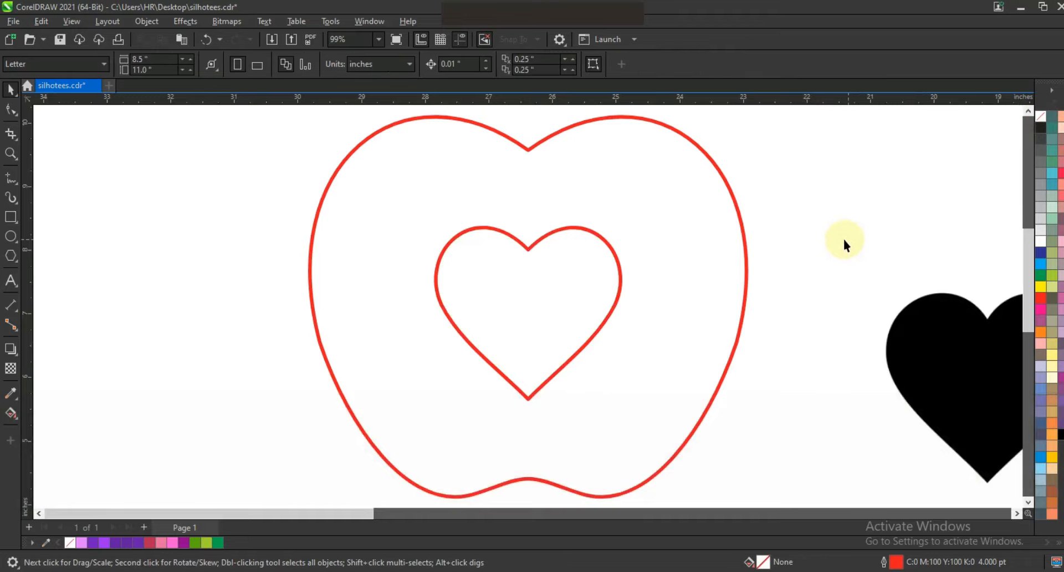
- Draw a straight line from just above the apple's upper left lobe to the heart's notch and convert it to a curve
scroll(1025, 118, "up", 1)
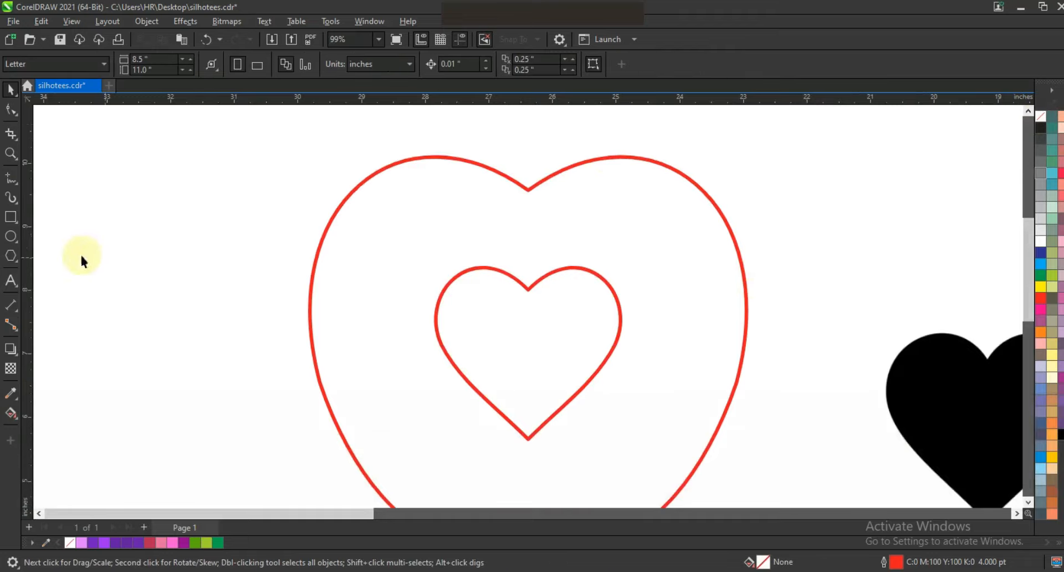
left_click(12, 179)
left_click(442, 145)
left_click(12, 110)
left_click(204, 65)
- Bend the upper dividing line into a smooth arc that sweeps from the apple's top edge down into the heart's notch
left_click_drag(479, 211, 537, 236)
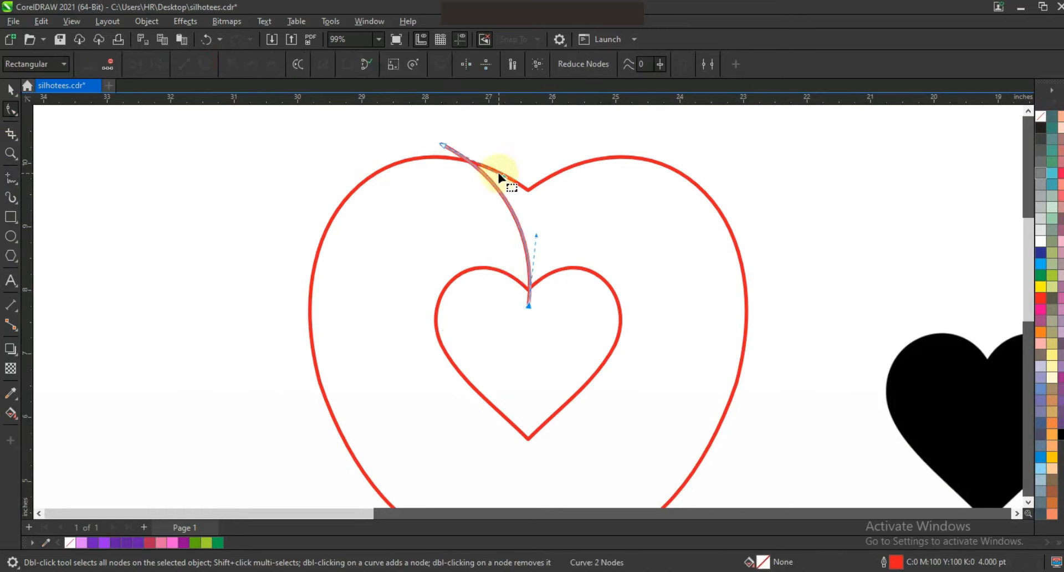
mouse_move(519, 175)
left_mouse_down()
mouse_move(527, 171)
mouse_move(442, 147)
mouse_move(530, 173)
left_mouse_up()
left_click(528, 307)
left_click_drag(537, 237, 540, 238)
key("F3")
key("Escape")
- Draw a second straight line from the heart's lower left side to just beyond the apple's lower right edge
left_click(12, 152)
left_click_drag(397, 148, 677, 373)
left_click(9, 179)
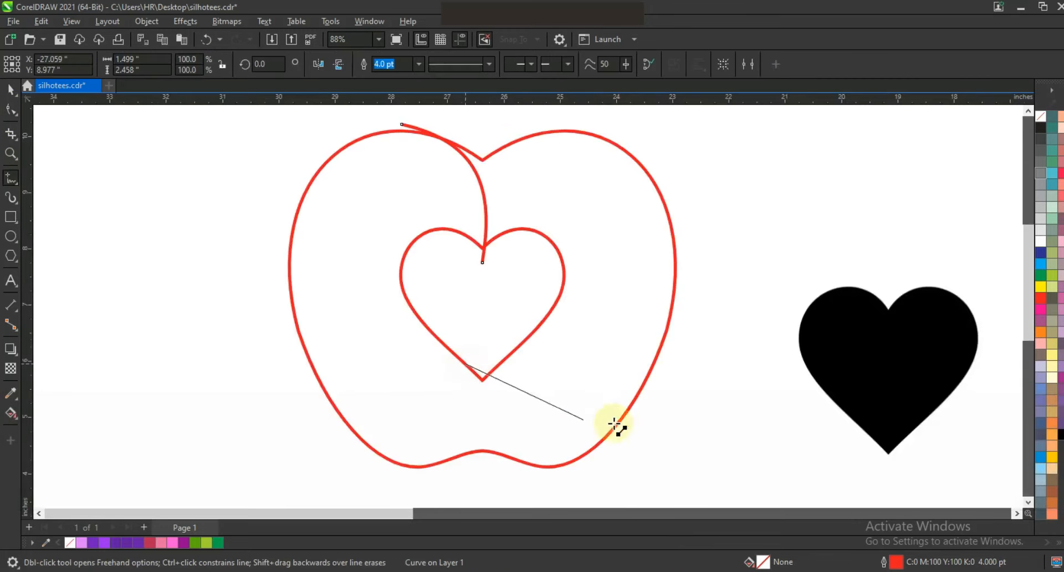
left_click(658, 372)
left_click(11, 109)
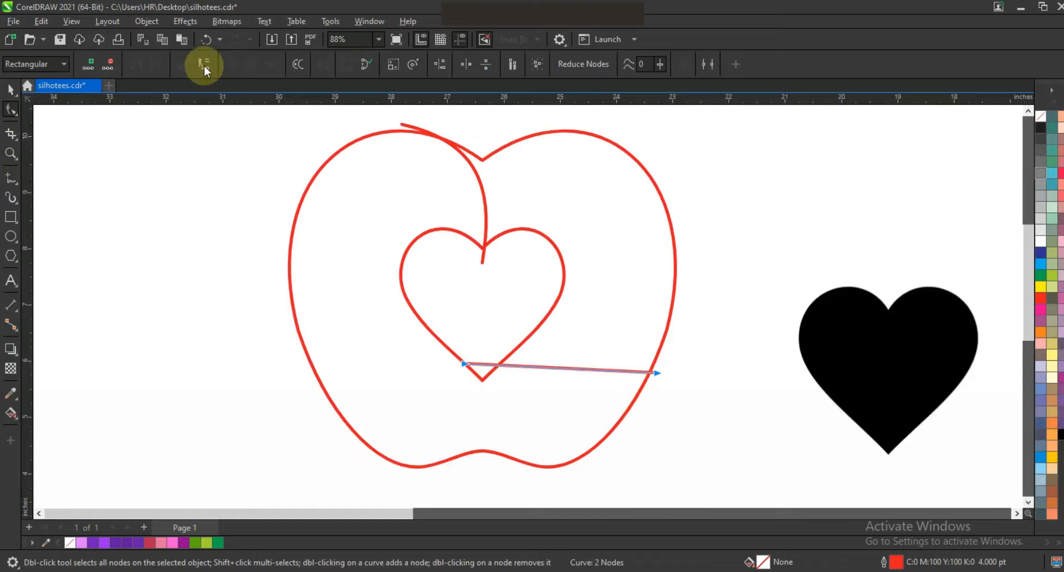
- Bend the second line into a shallow downward arc running from the heart's tip to the apple's right edge
left_click_drag(602, 372, 509, 416)
left_click_drag(470, 367, 463, 361)
left_click_drag(657, 374, 659, 360)
left_click_drag(590, 406, 615, 423)
left_click_drag(505, 415, 501, 420)
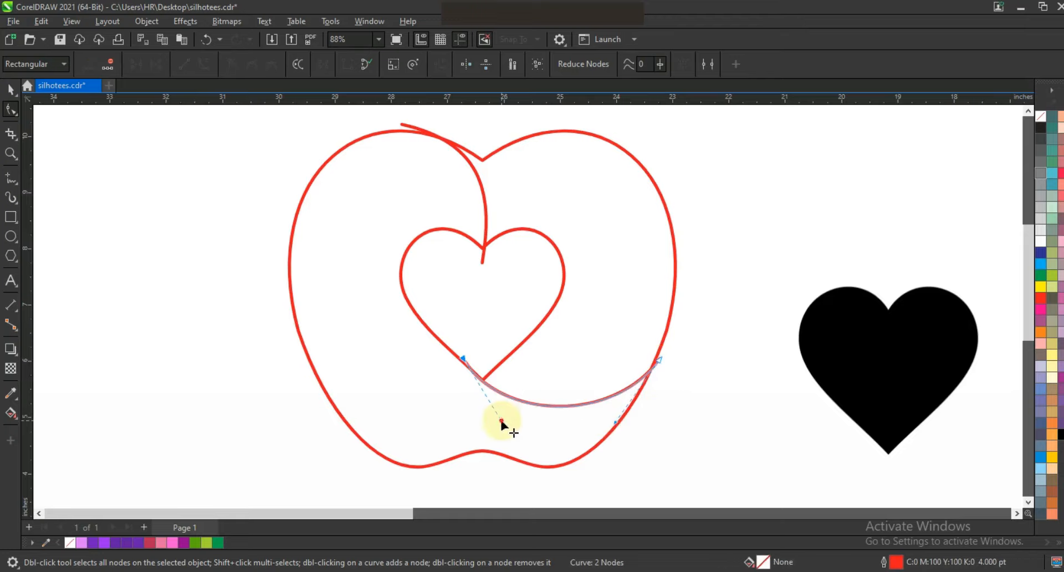
left_click_drag(616, 423, 616, 413)
left_click_drag(501, 420, 503, 414)
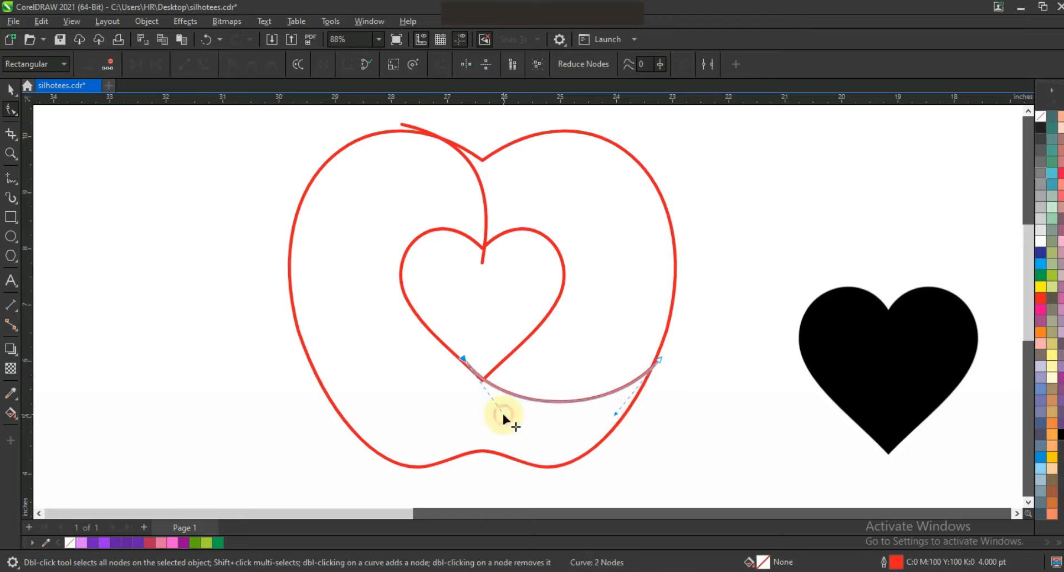
left_click_drag(463, 360, 461, 358)
left_click_drag(501, 412, 501, 417)
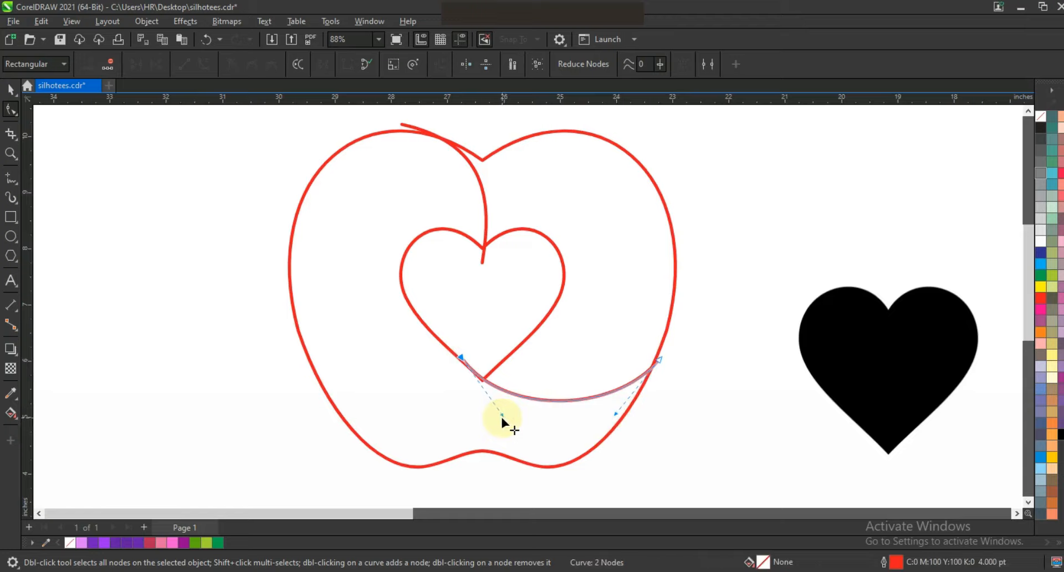
- Draw a third straight line from the heart's upper left lobe to the apple's lower left edge
left_click(11, 177)
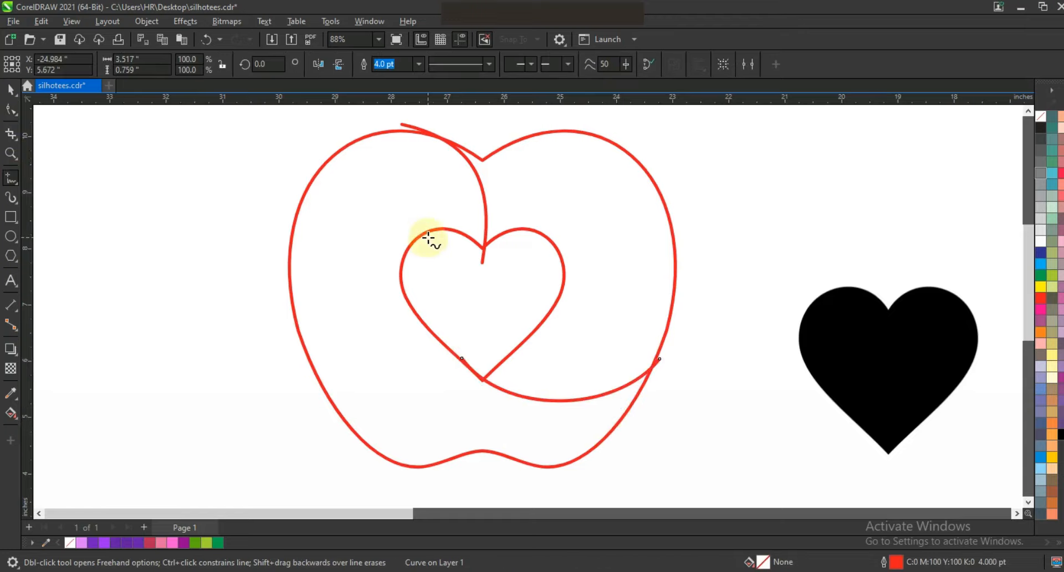
left_click(332, 431)
key("F10")
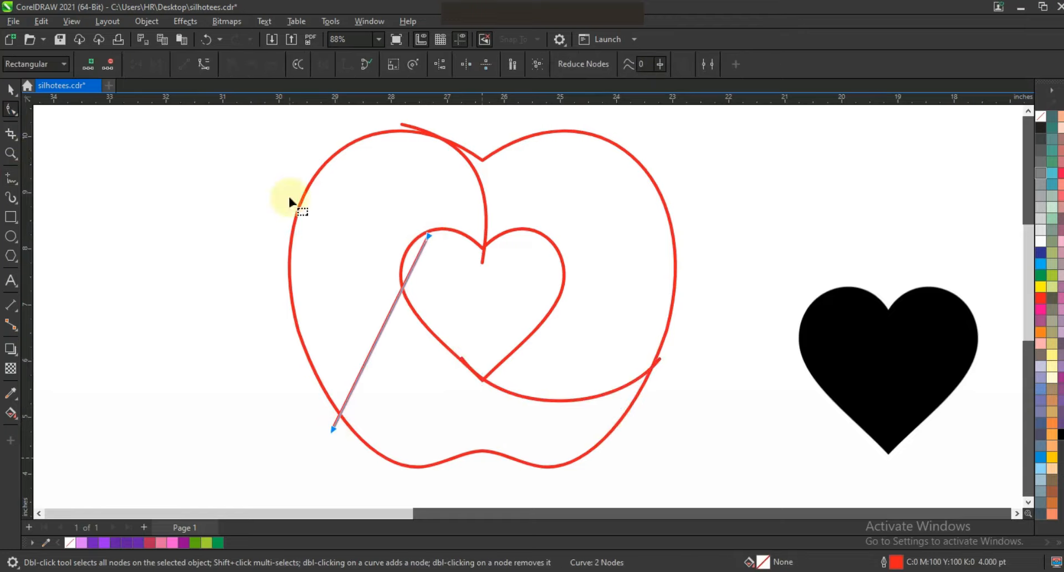
- Bend the third line outward into an arc from the top of the heart's left lobe to the apple's bottom left edge
left_click_drag(384, 244, 384, 244)
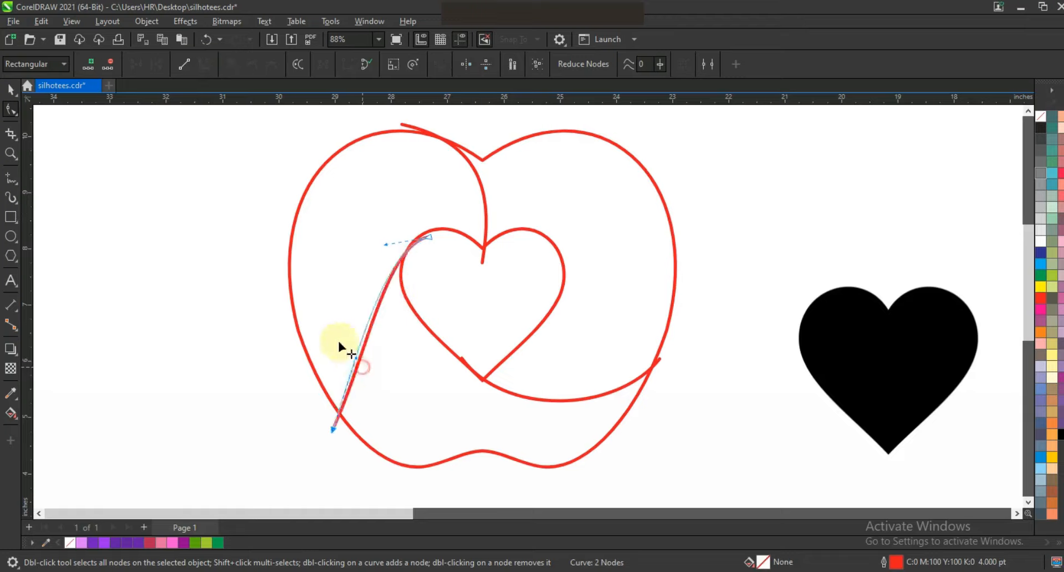
left_click_drag(364, 367, 319, 306)
left_click_drag(332, 429, 355, 447)
left_click_drag(342, 327, 320, 311)
left_click_drag(429, 237, 443, 229)
left_click_drag(344, 307, 309, 304)
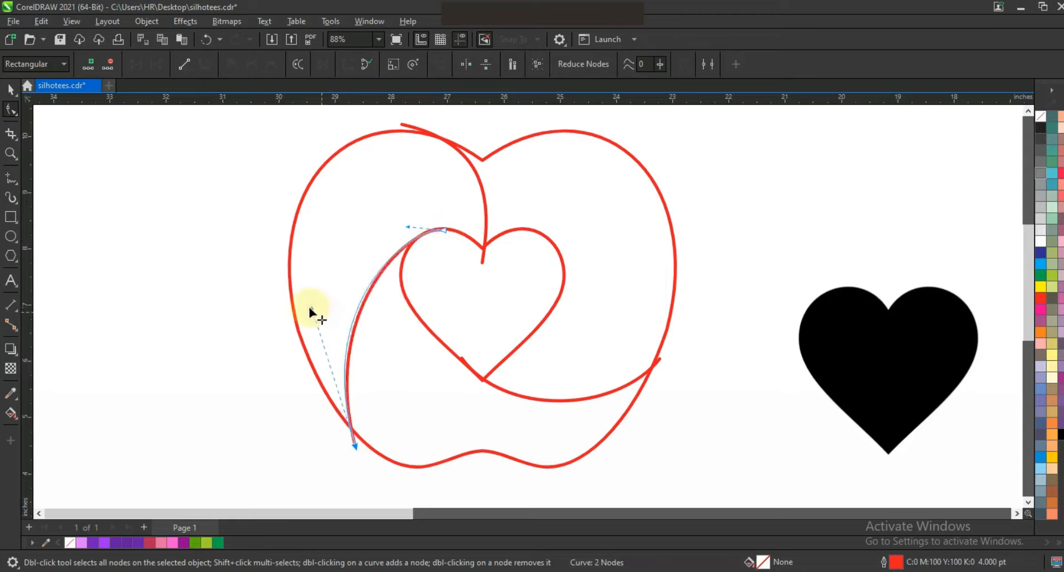
left_click_drag(356, 444, 387, 465)
left_click_drag(333, 322, 284, 325)
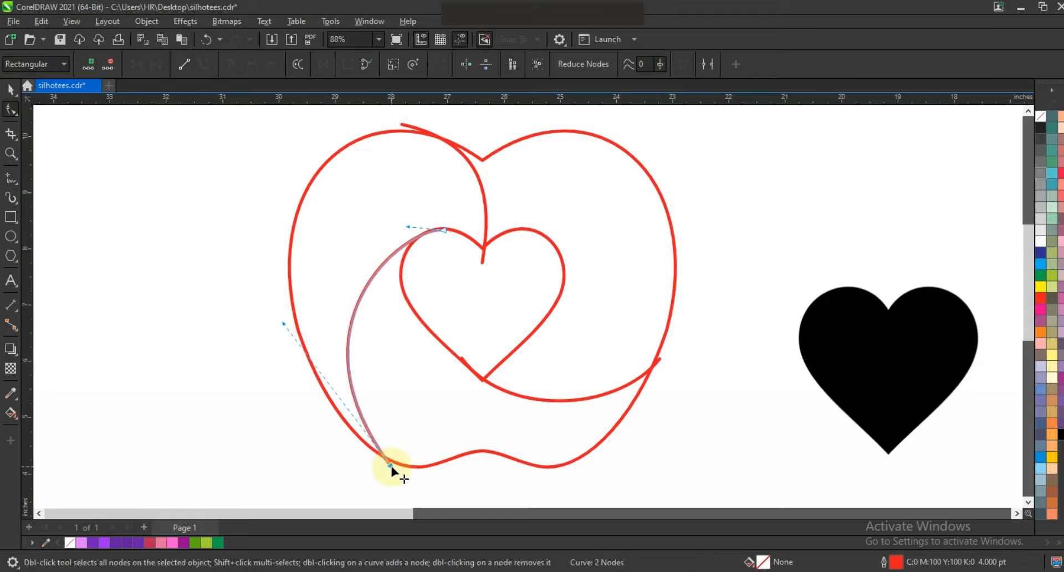
left_click(11, 91)
left_click(172, 297)
- Use Smart Fill to create blue shapes from the three apple sections between the dividing curves, leaving the heart empty
left_click(15, 416)
left_click(32, 427)
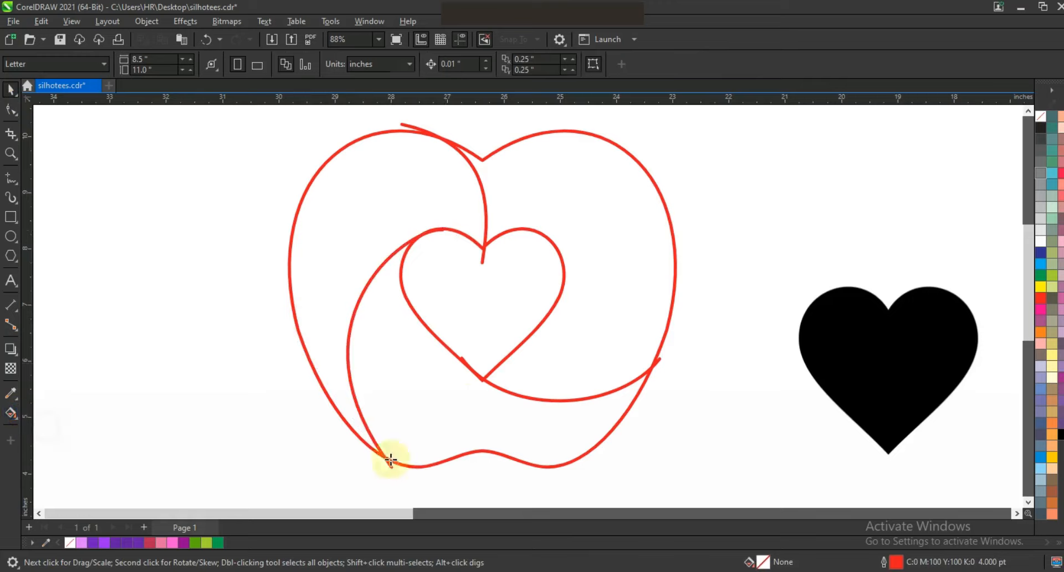
left_click(592, 356)
left_click(554, 183)
left_click(458, 202)
left_click(11, 90)
left_click(158, 175)
- Delete the three red dividing curves that extend past the blue sections
left_click(415, 127)
key("Delete")
left_click(442, 229)
key("Delete")
key("ctrl+z")
left_click(660, 363)
key("Delete")
left_click(391, 470)
key("Delete")
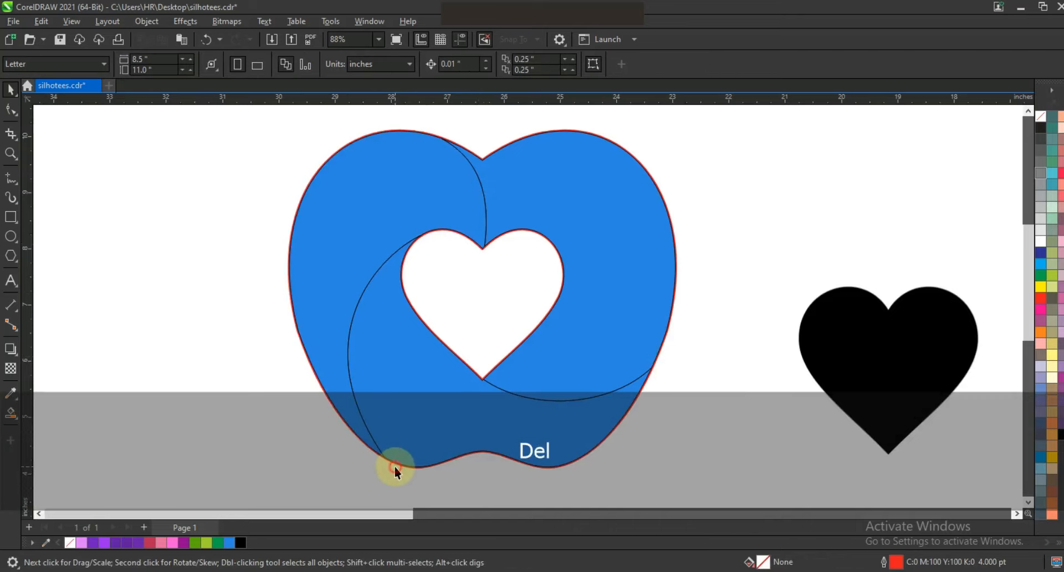
- Delete the original red apple and heart outlines, leaving only the blue sections
left_click(389, 467)
key("Delete")
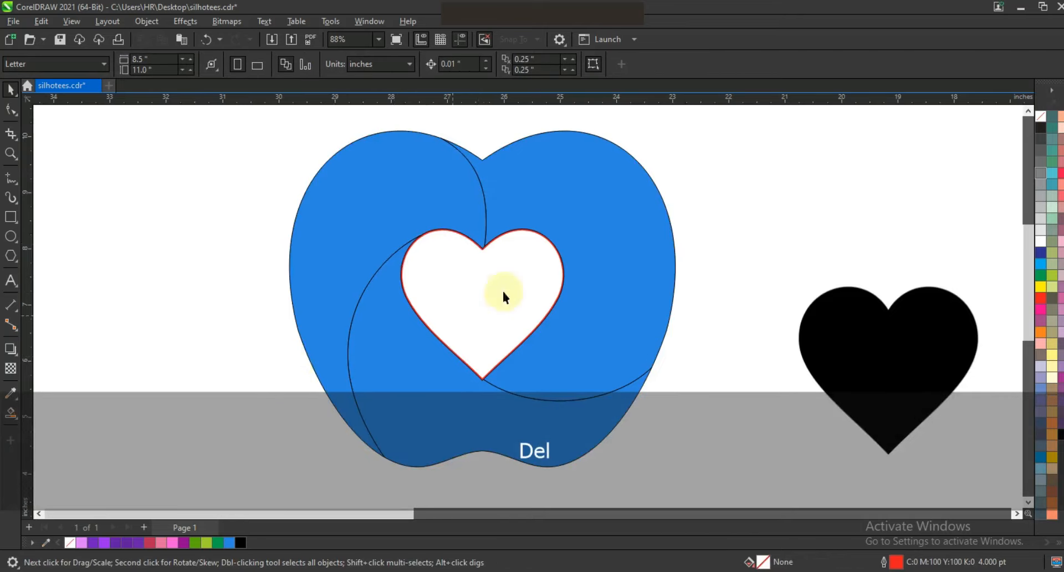
left_click(452, 247)
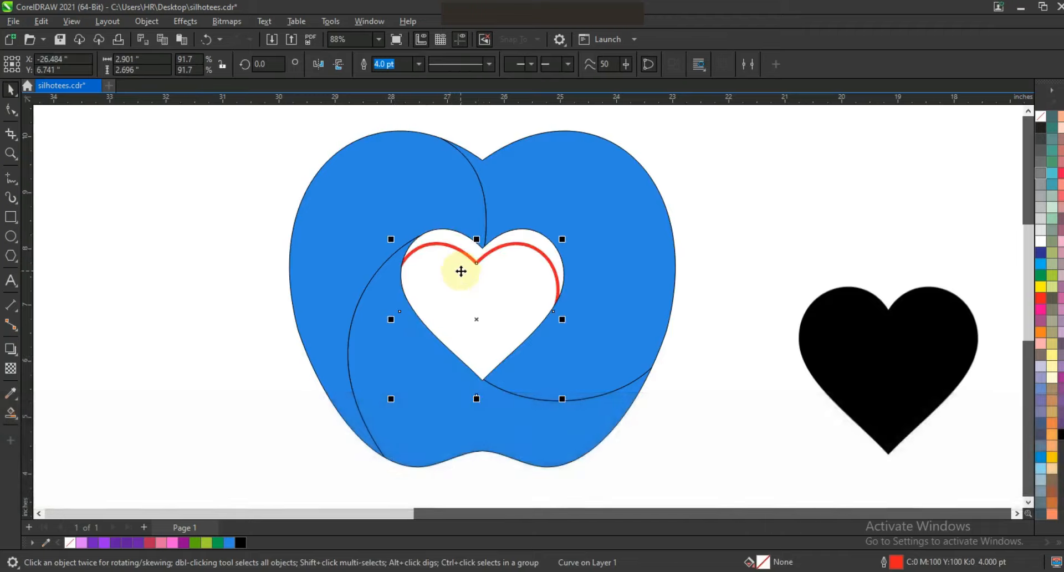
key("Delete")
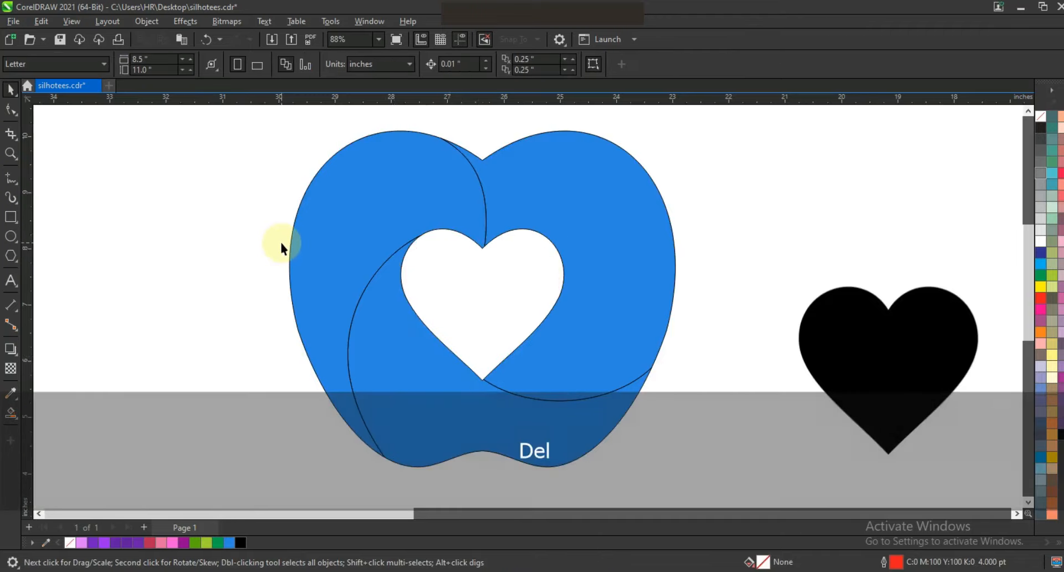
- Recolor the apple's right section crimson (#B72755), its left section purple (#91018F) and its bottom section violet (#621BA5)
left_click(622, 308)
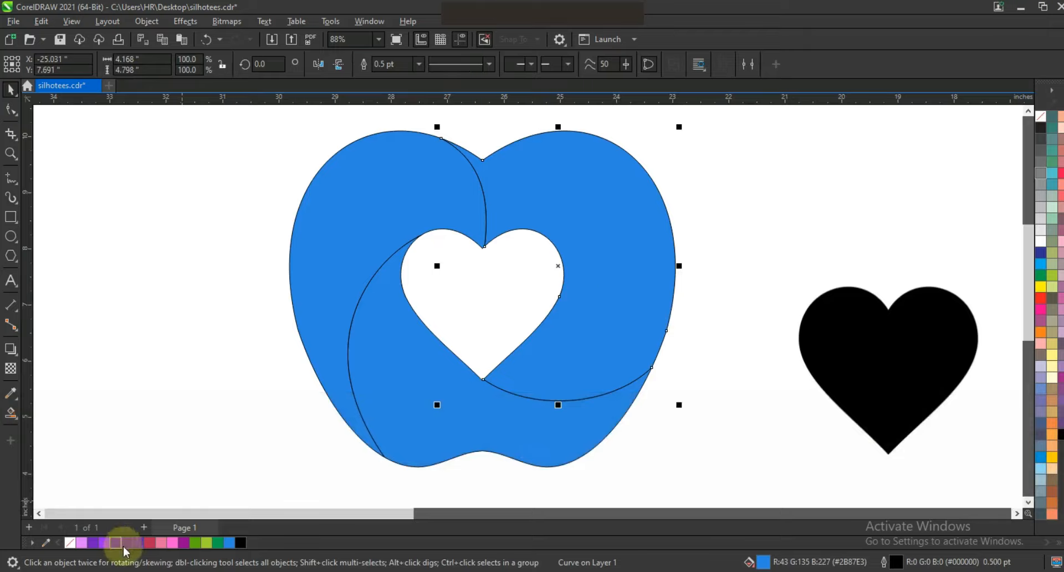
left_click_drag(153, 546, 622, 321)
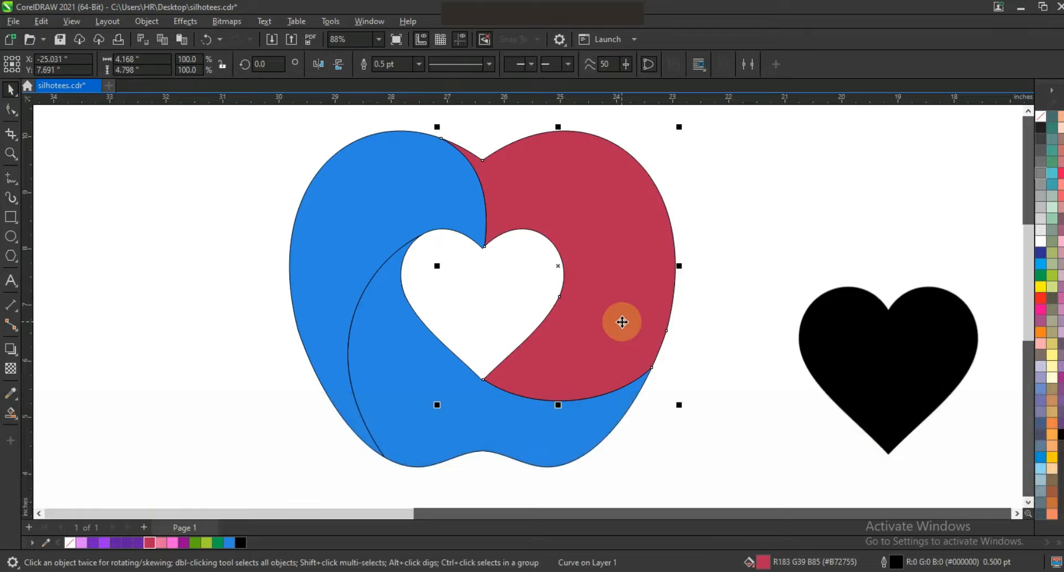
left_click(405, 219)
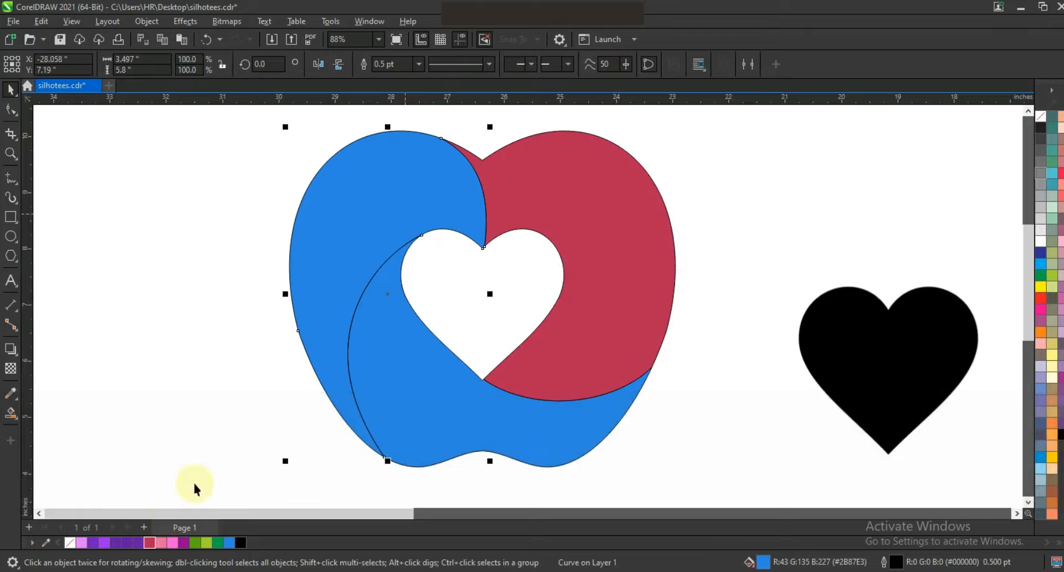
left_click(184, 543)
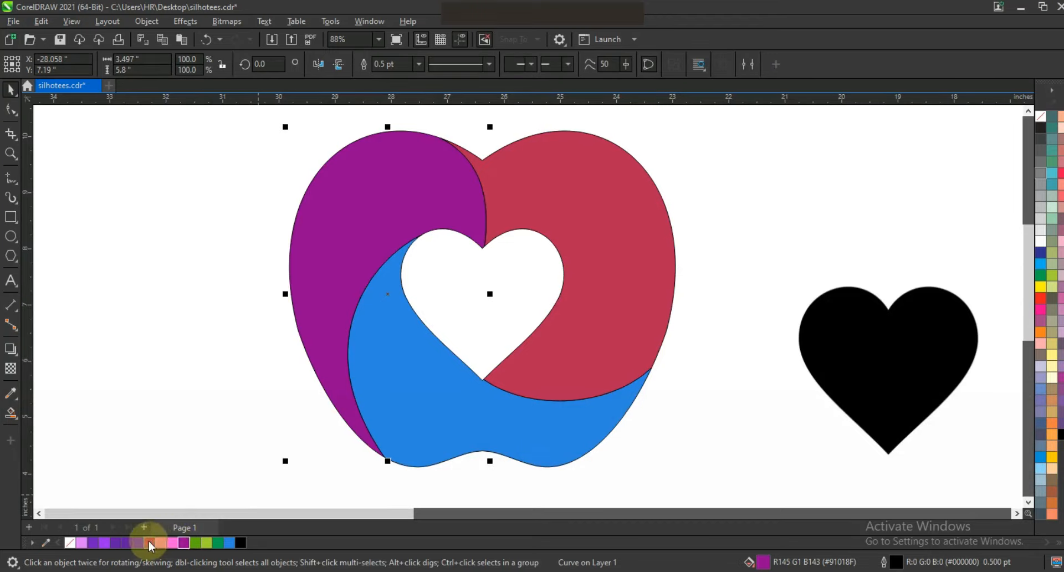
left_click(506, 430)
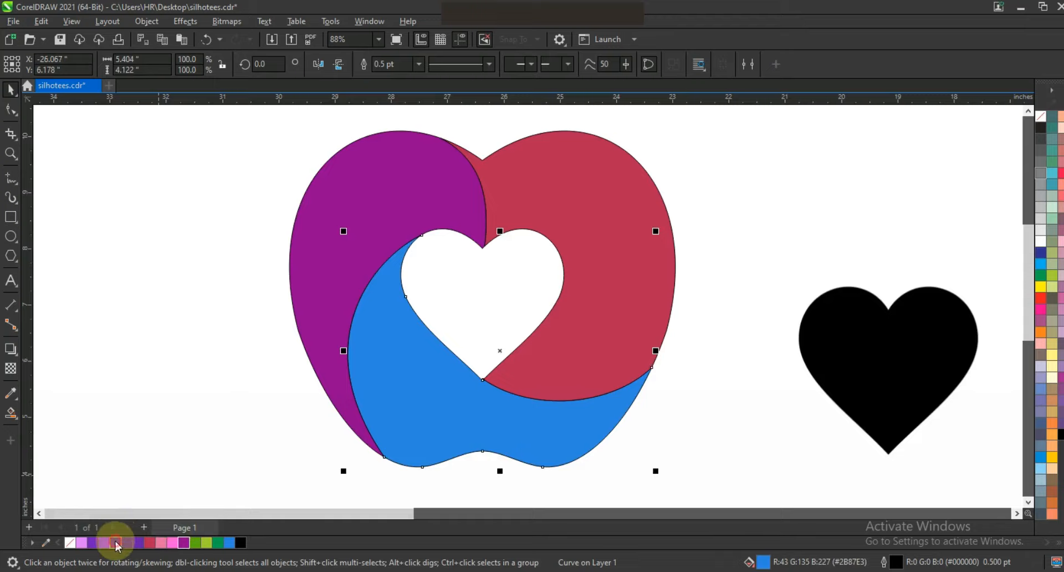
left_click(115, 542)
left_click(221, 390)
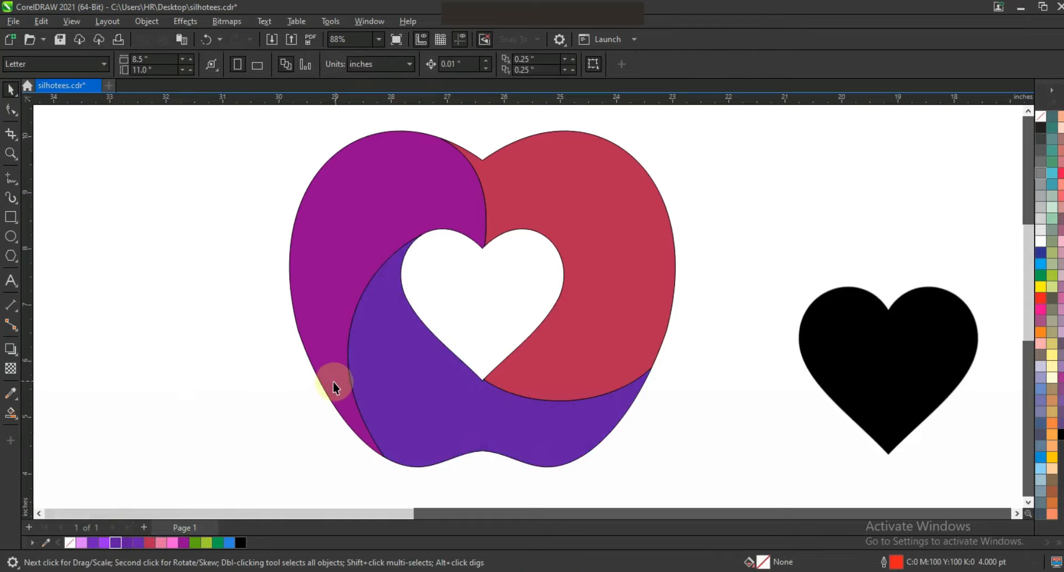
- Add a one-step inside contour with an offset of about 0.206 inches to the apple's left section and break it apart
left_click(574, 341)
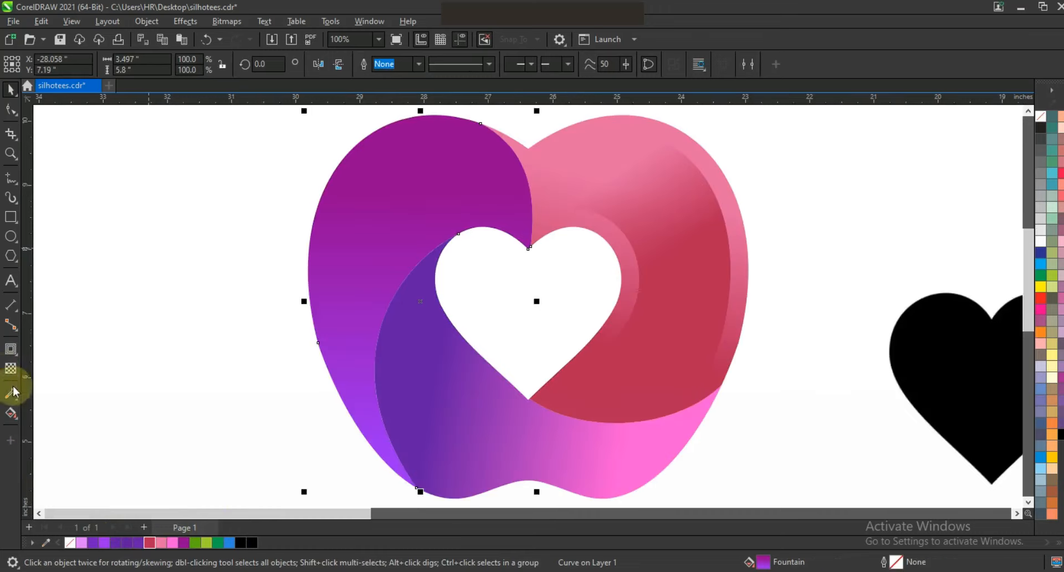
left_click(8, 351)
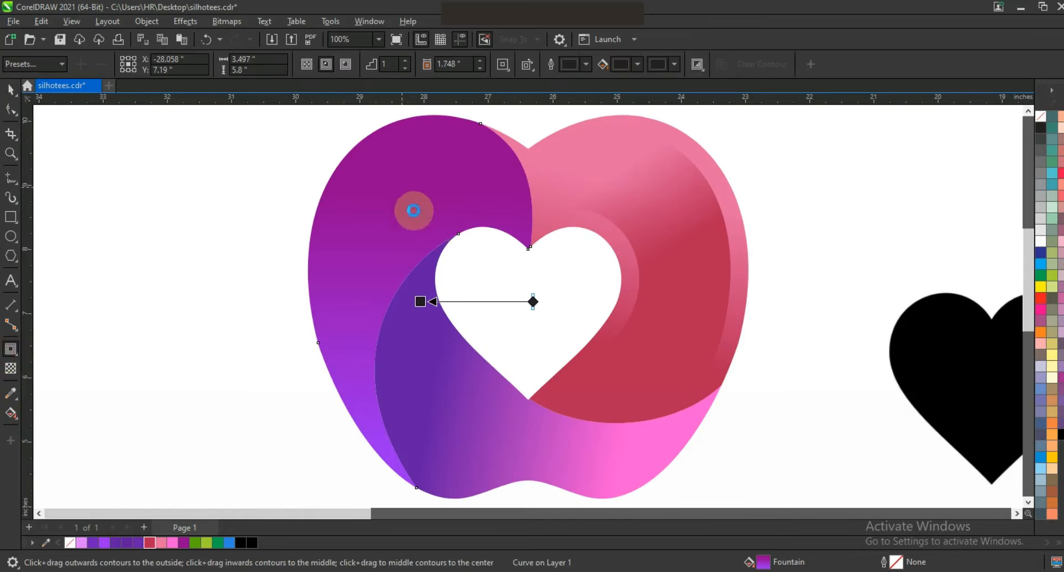
left_click(560, 319)
left_click_drag(530, 248, 518, 238)
left_click(11, 88)
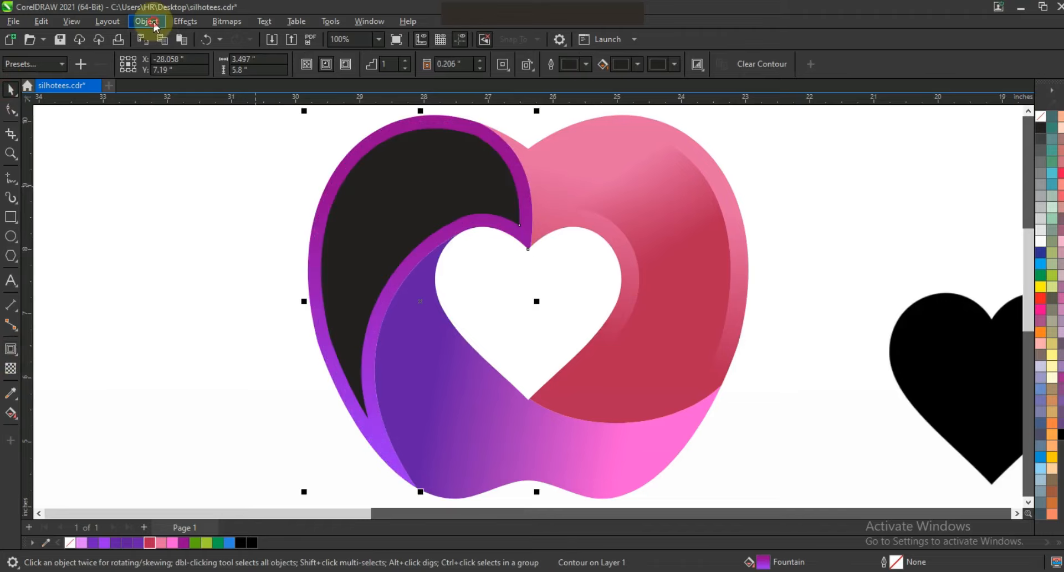
left_click(147, 21)
left_click(181, 328)
- Fill the separated inner contour shape of the left section with violet (#621BA5)
left_click(361, 238)
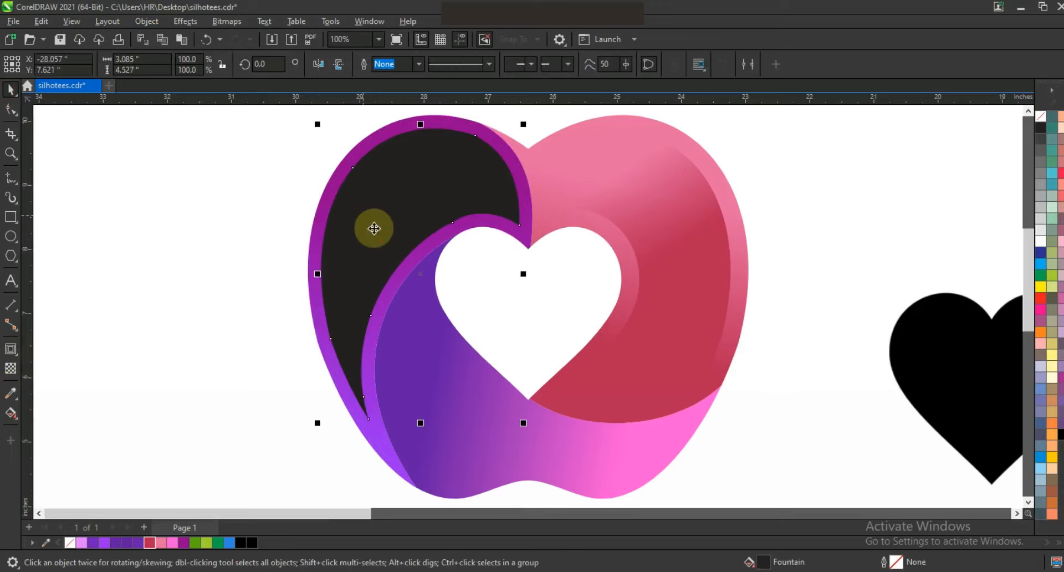
left_click(136, 543)
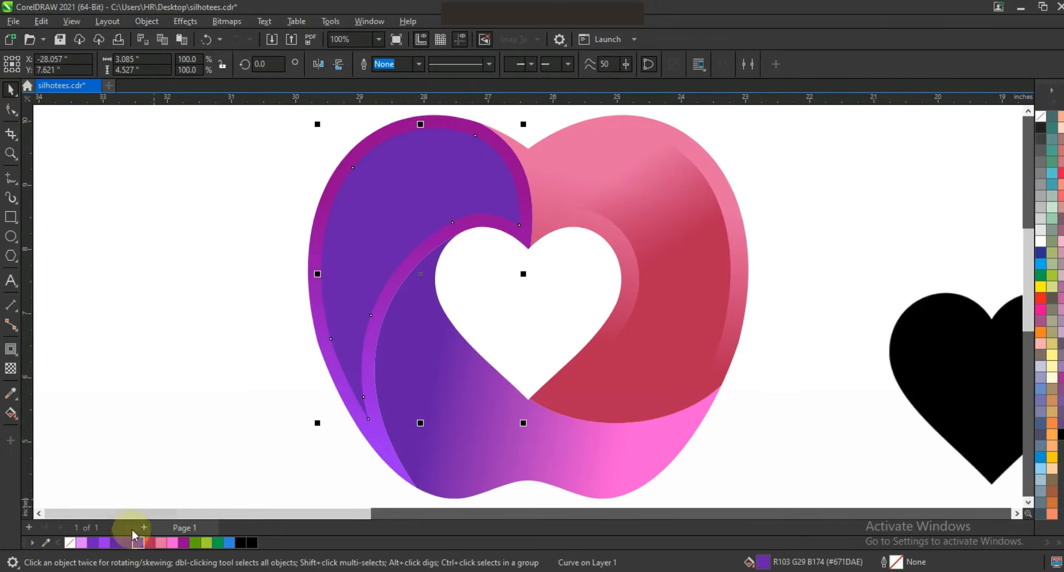
left_click(116, 543)
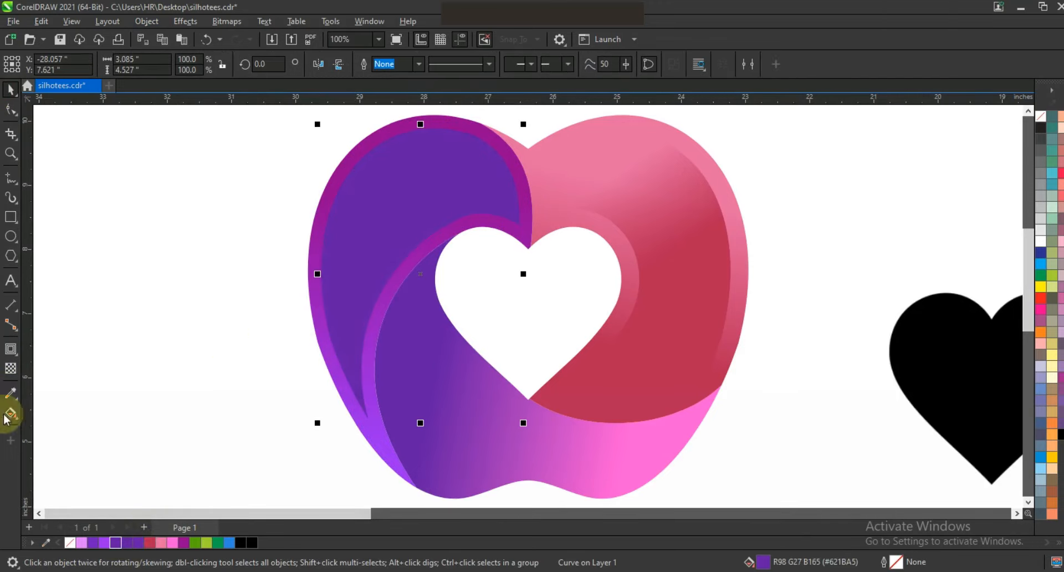
- Apply a fountain transparency to the violet inner shape so that it fades diagonally toward the section's upper right
left_click(11, 368)
left_click_drag(364, 274, 446, 165)
left_click_drag(366, 274, 355, 301)
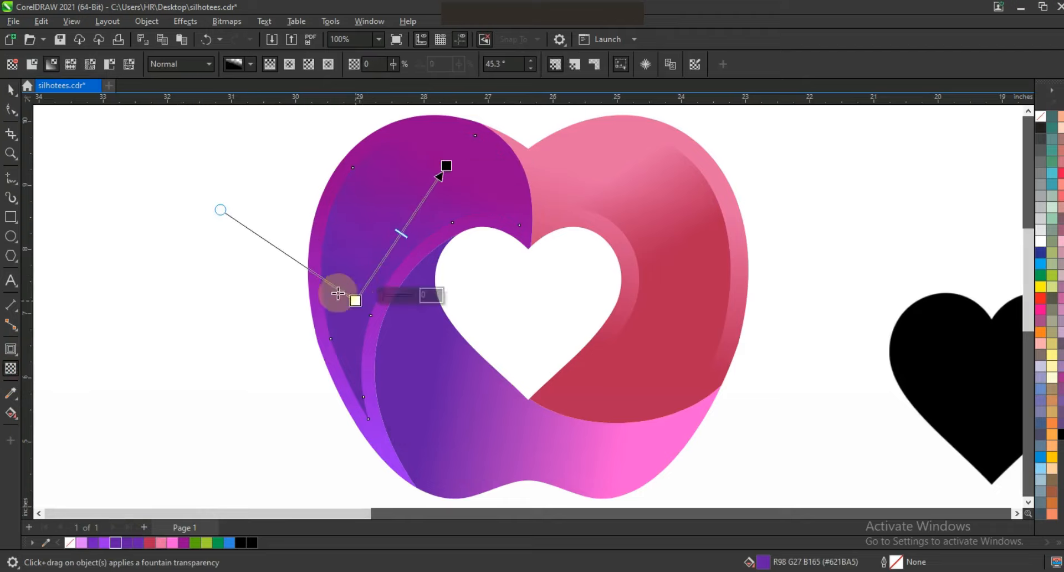
- Add a one-step inside contour with an offset of 0.225 inches to the apple's bottom section and break it apart
left_click(10, 90)
left_click(132, 227)
left_click(475, 449)
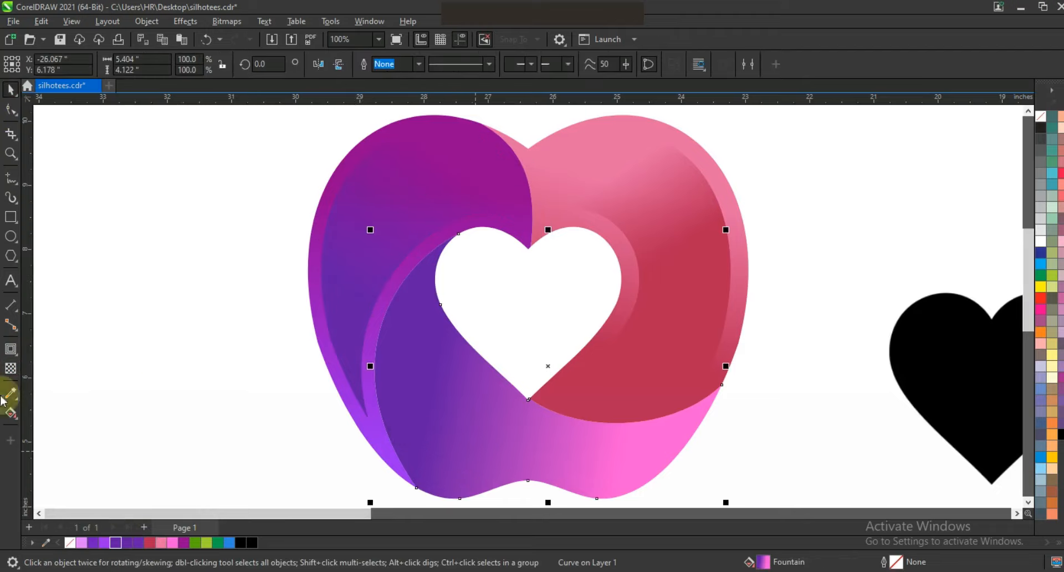
left_click(10, 350)
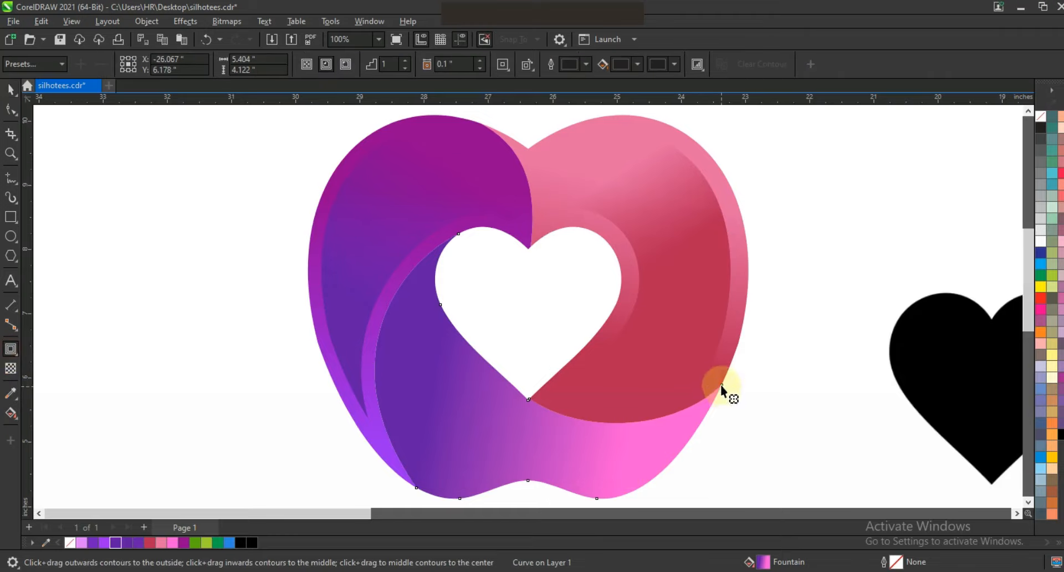
left_click_drag(720, 385, 707, 391)
left_click(11, 90)
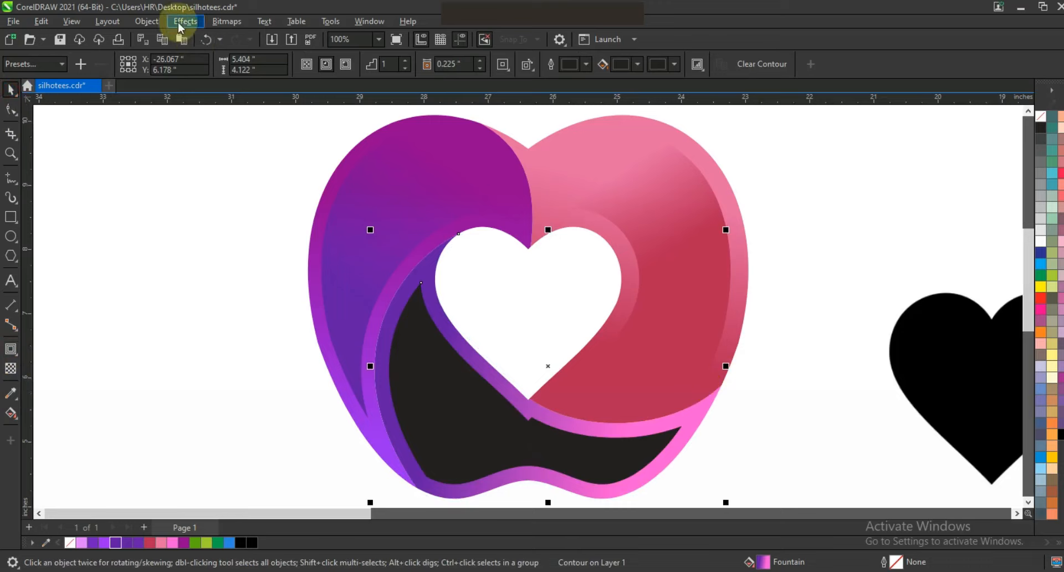
left_click(146, 21)
left_click(168, 326)
- Fill the separated inner contour shape of the bottom section with violet (#621BA5)
left_click(492, 444)
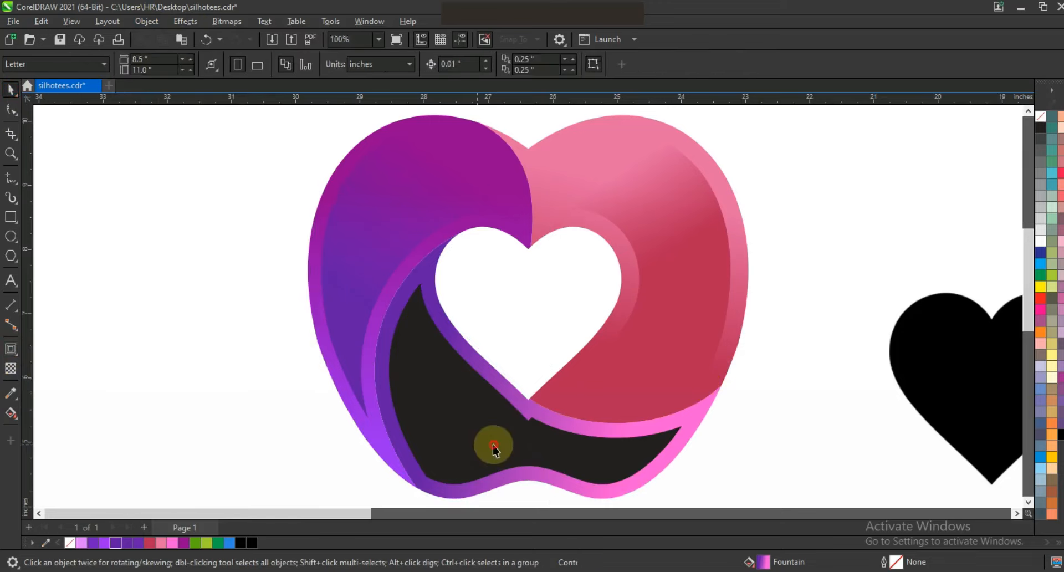
left_click(131, 544)
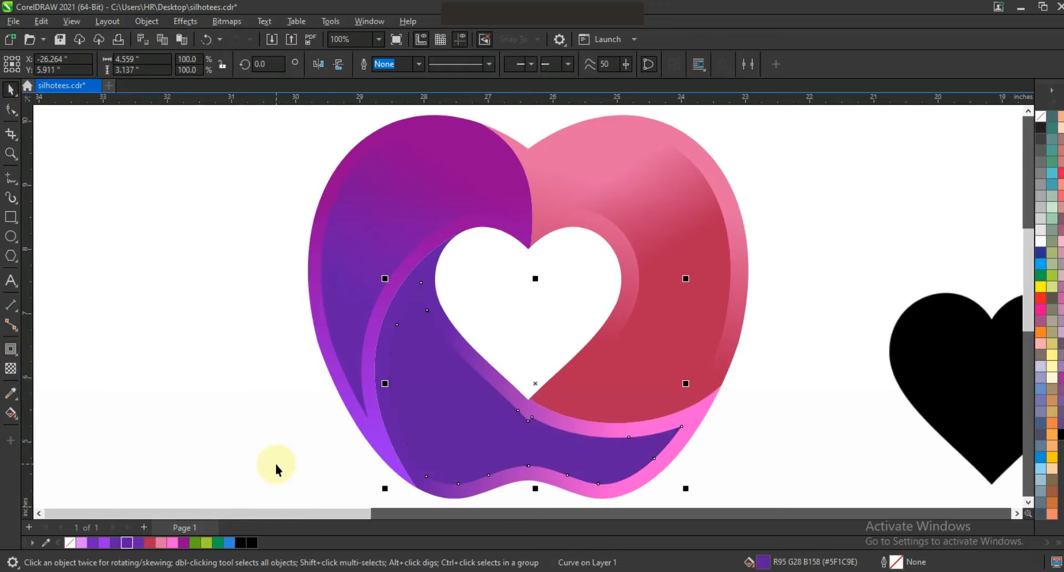
left_click(172, 545)
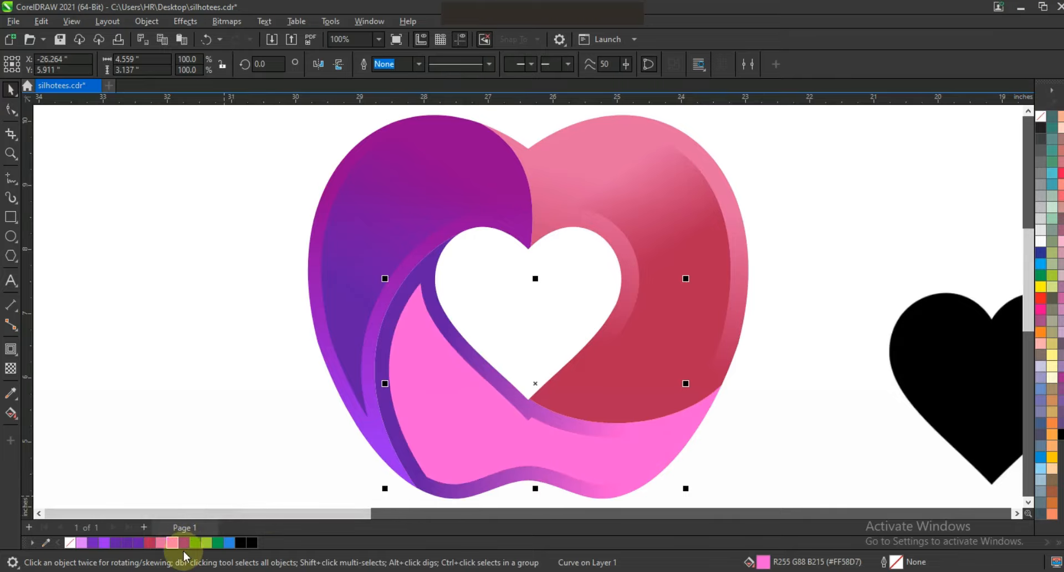
left_click(116, 543)
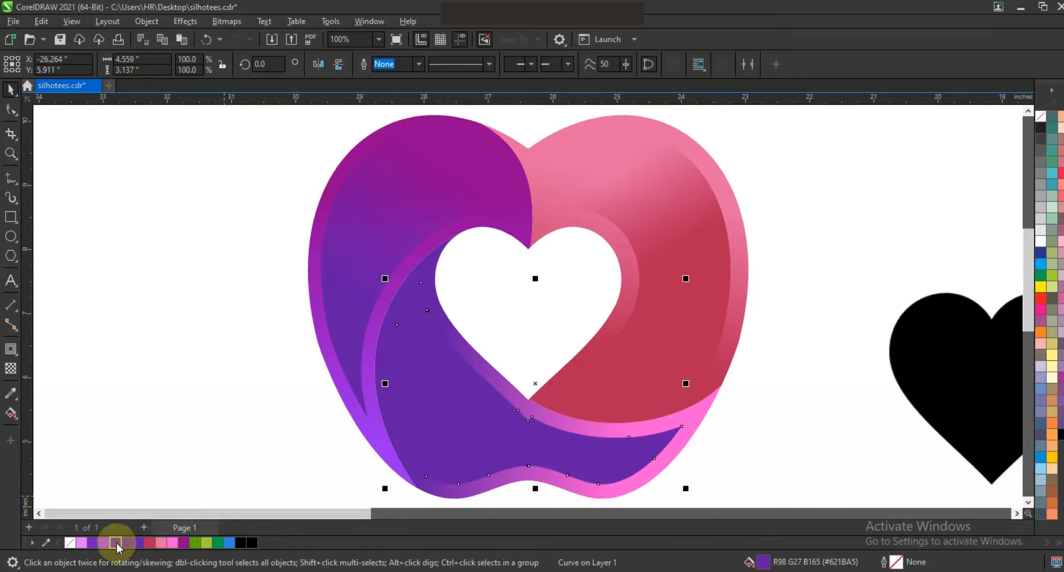
- Apply a fountain transparency to the bottom section's violet inner shape so that it fades toward the section's pink right end
left_click(10, 368)
left_click_drag(475, 417, 610, 459)
left_click_drag(475, 416, 465, 409)
left_click(12, 91)
key("Escape")
- Remove the outline from all the shapes of the colored apple
scroll(339, 218, "down", 1)
left_click_drag(345, 154, 650, 398)
right_click(1040, 123)
left_click(684, 173)
left_click(679, 220)
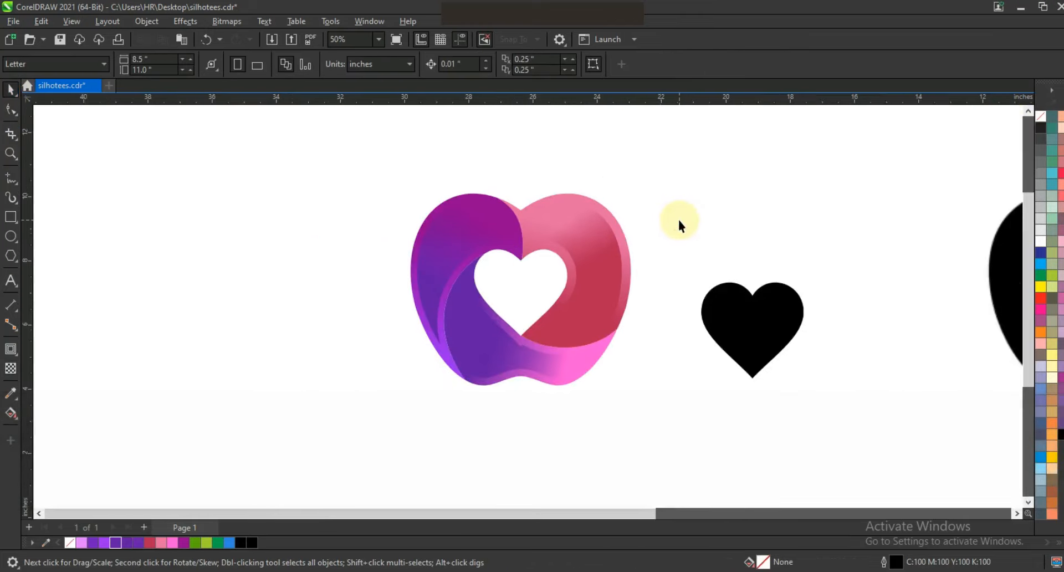
- Delete the surplus corner nodes just below the heart's lower tip on the bottom section's inner shape
left_click(531, 351)
left_click(10, 110)
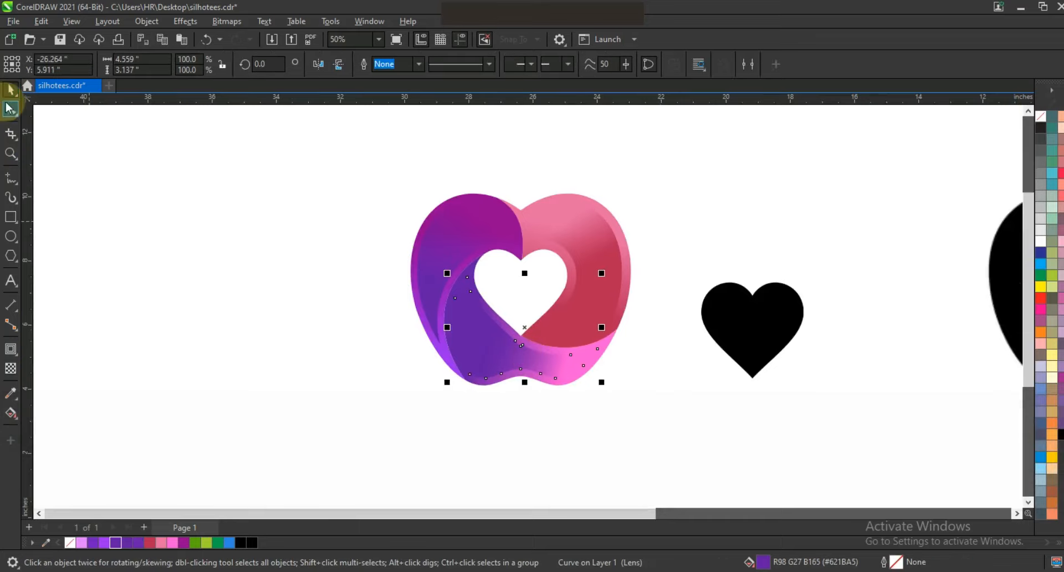
key("Delete")
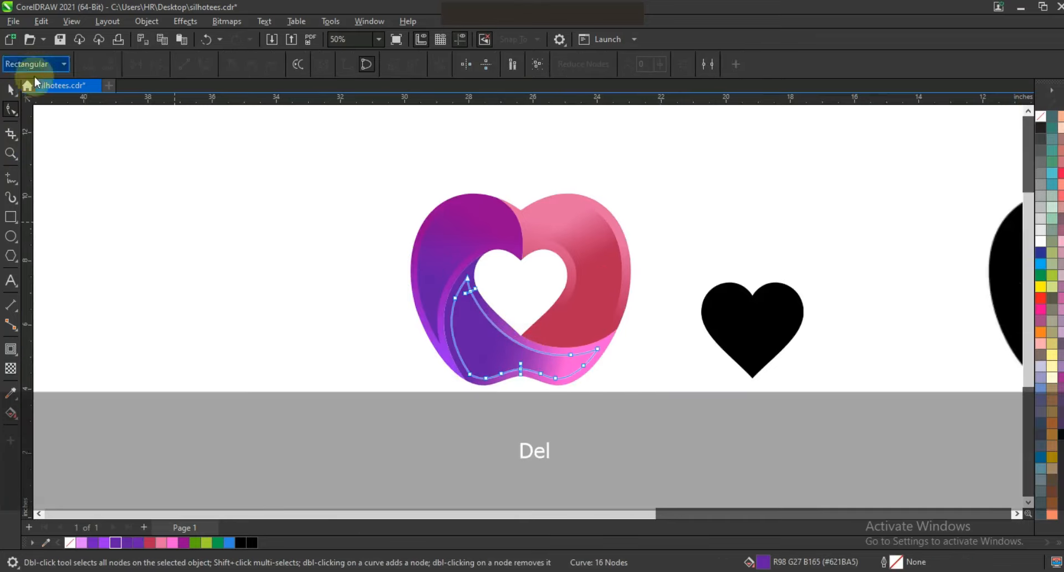
left_click(11, 89)
left_click_drag(311, 168, 663, 407)
key("F3")
key("Escape")
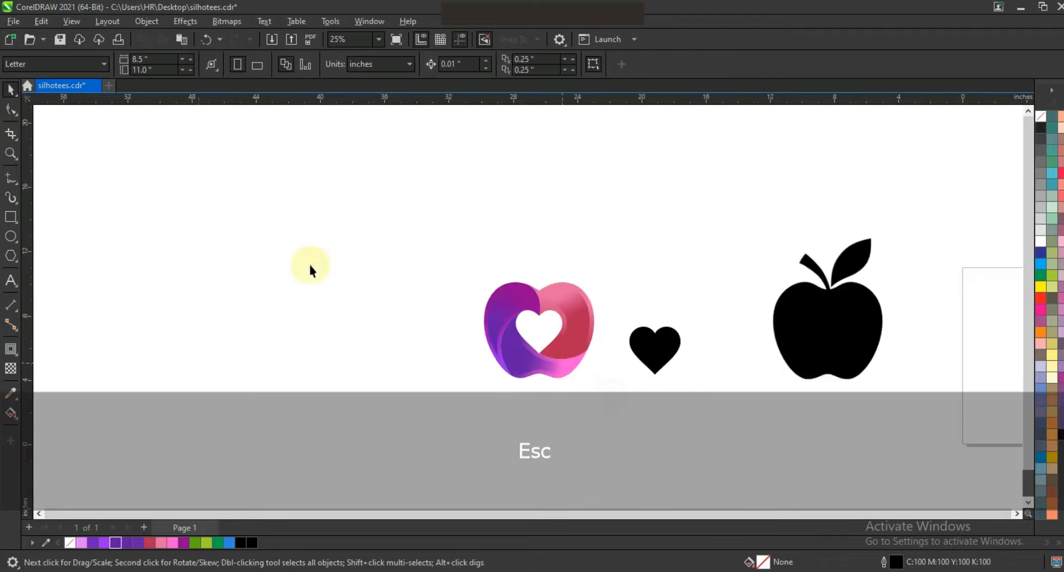
- Draw a straight freehand line over the black silhouette's leaf, from its upper tip to its base
left_click(10, 154)
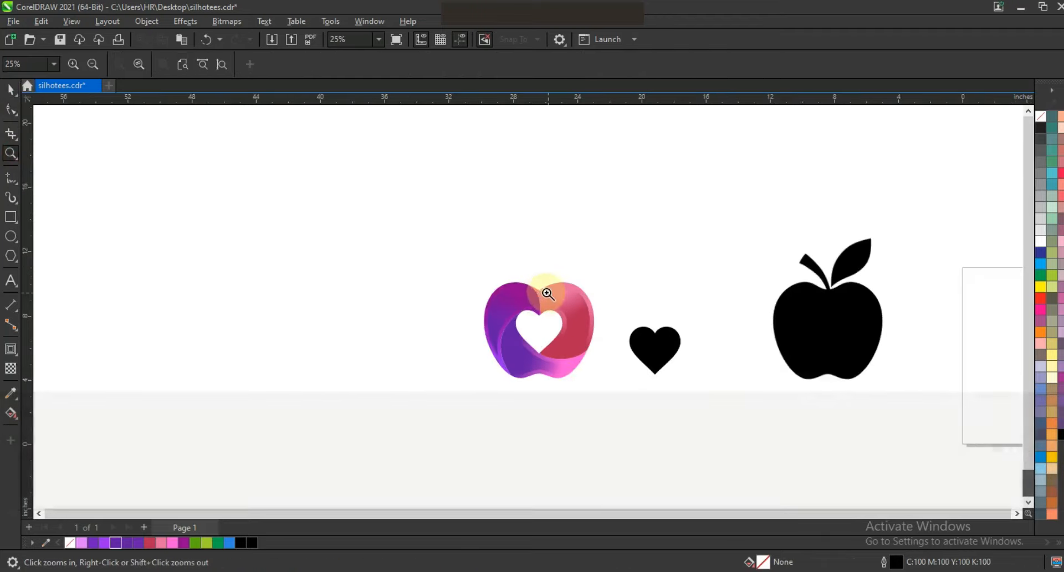
left_click_drag(633, 381, 657, 391)
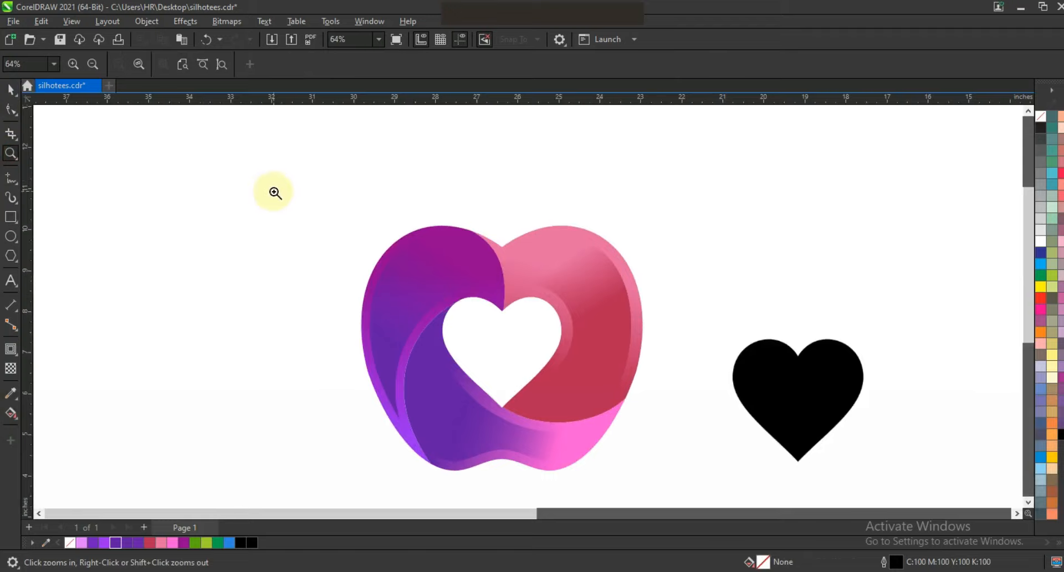
right_click(348, 205)
left_click_drag(783, 213, 909, 317)
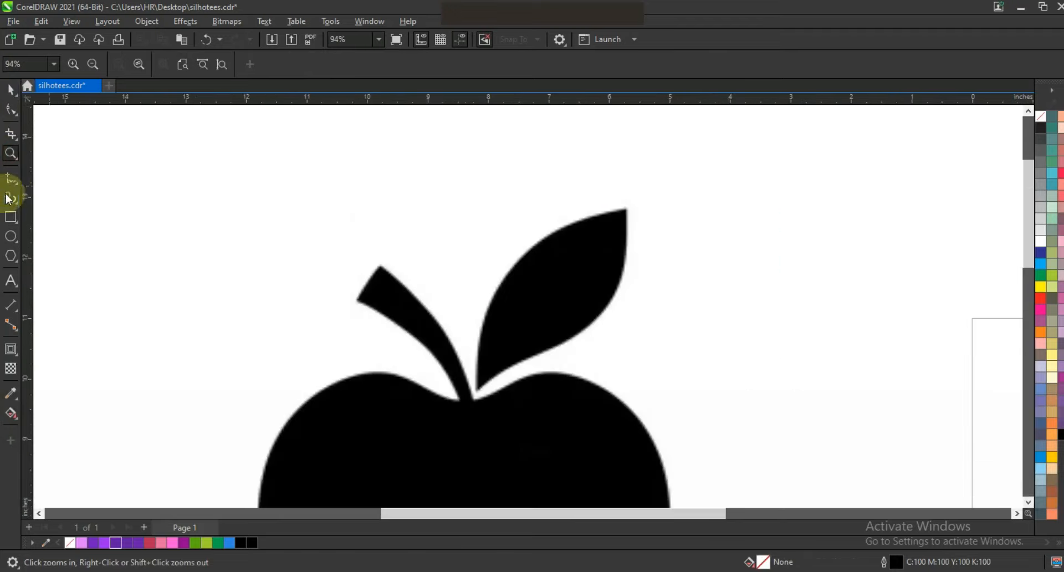
key("F5")
left_click(626, 209)
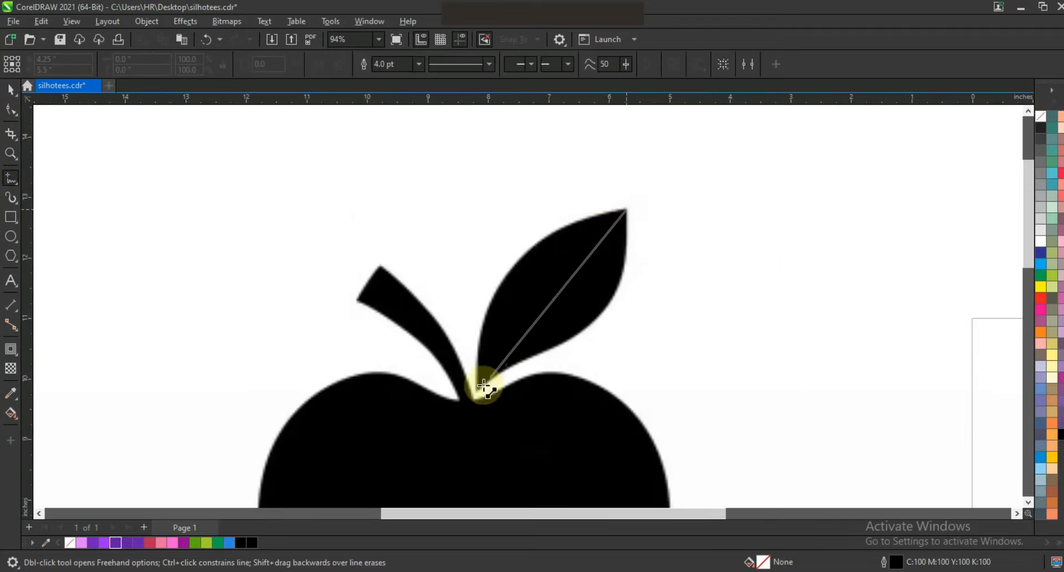
left_click(478, 388)
- Convert the leaf line to curves and bend its segments along both leaf edges to form a closed leaf outline
left_click(11, 109)
left_click_drag(391, 209, 701, 420)
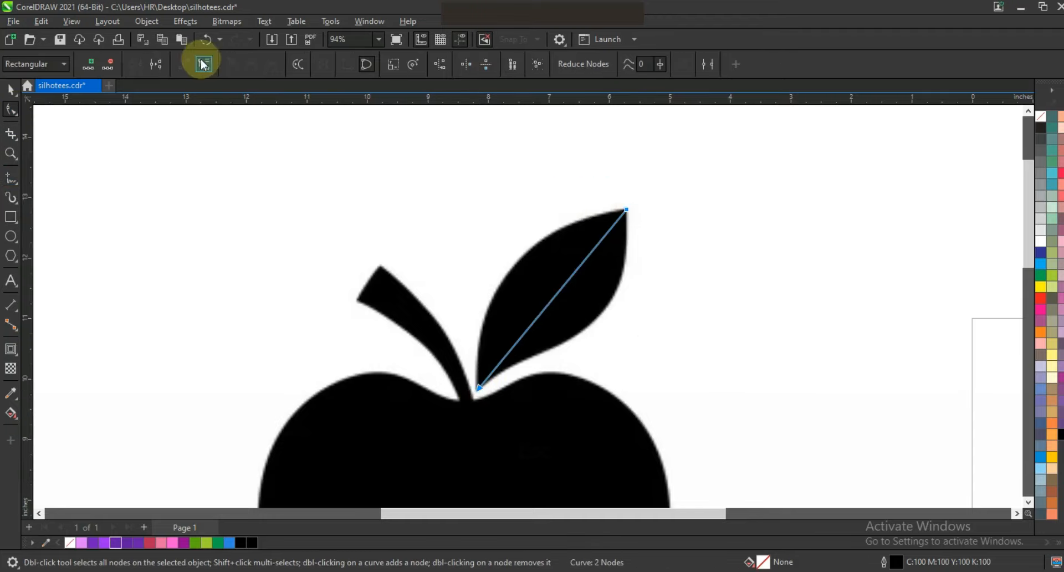
left_click_drag(546, 326, 507, 282)
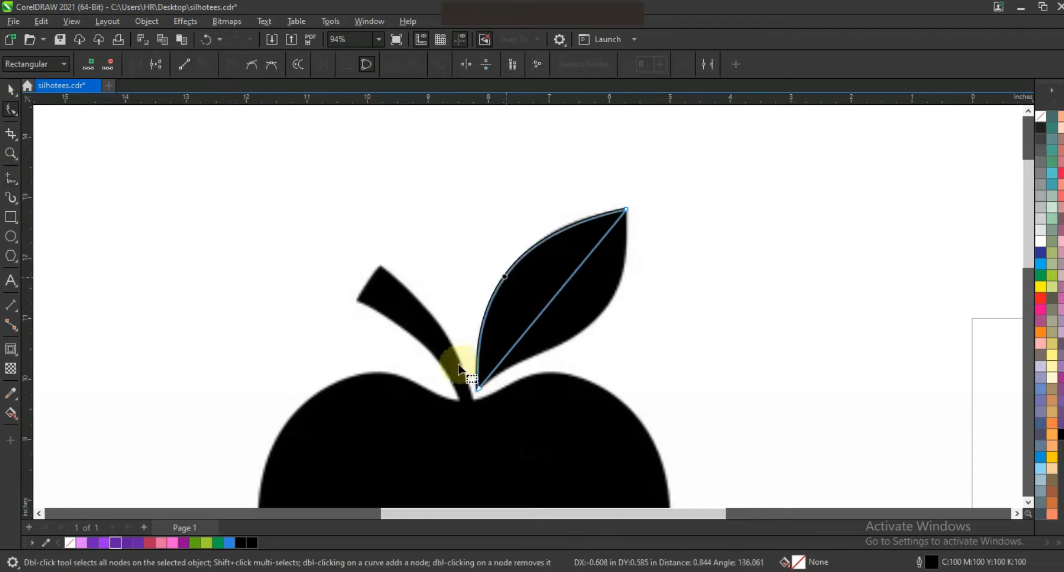
left_click_drag(528, 330, 506, 307)
left_click_drag(578, 269, 629, 367)
- Draw a dividing line from the leaf's tip to its base and Smart Fill both halves with blue (#2B87E3)
left_click(11, 177)
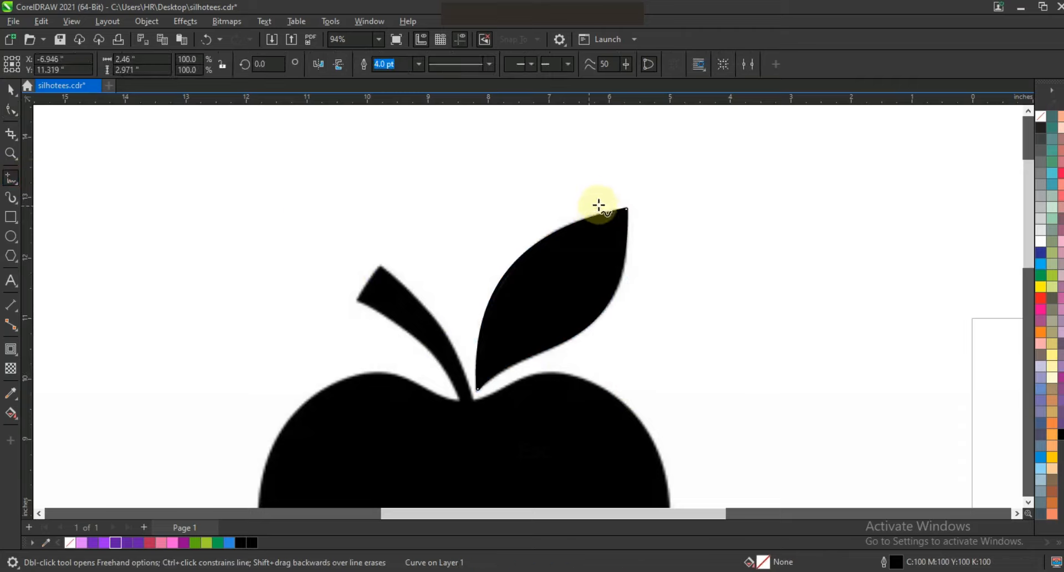
left_click_drag(625, 207, 474, 393)
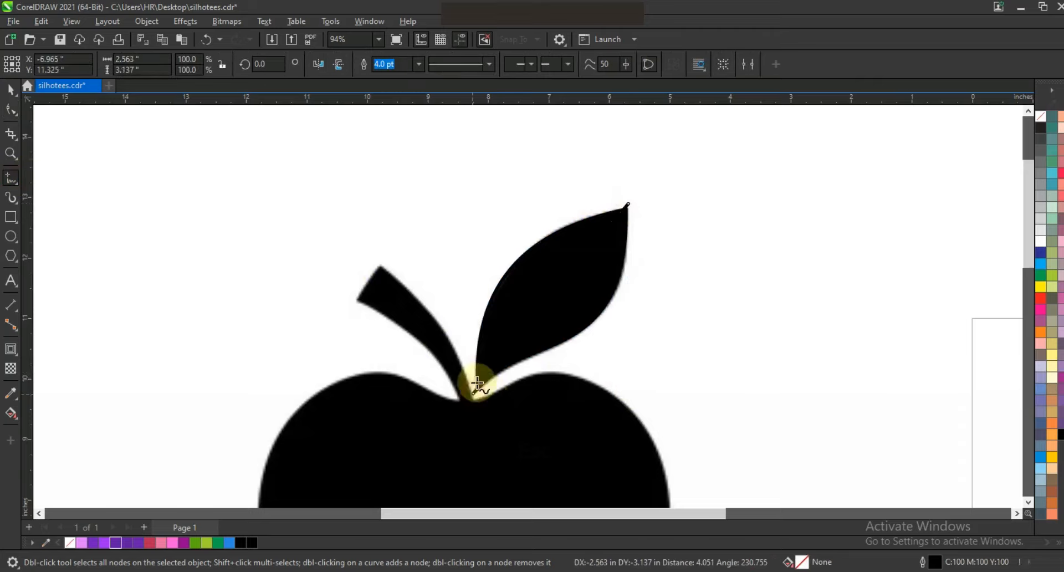
left_click(10, 411)
left_click(45, 429)
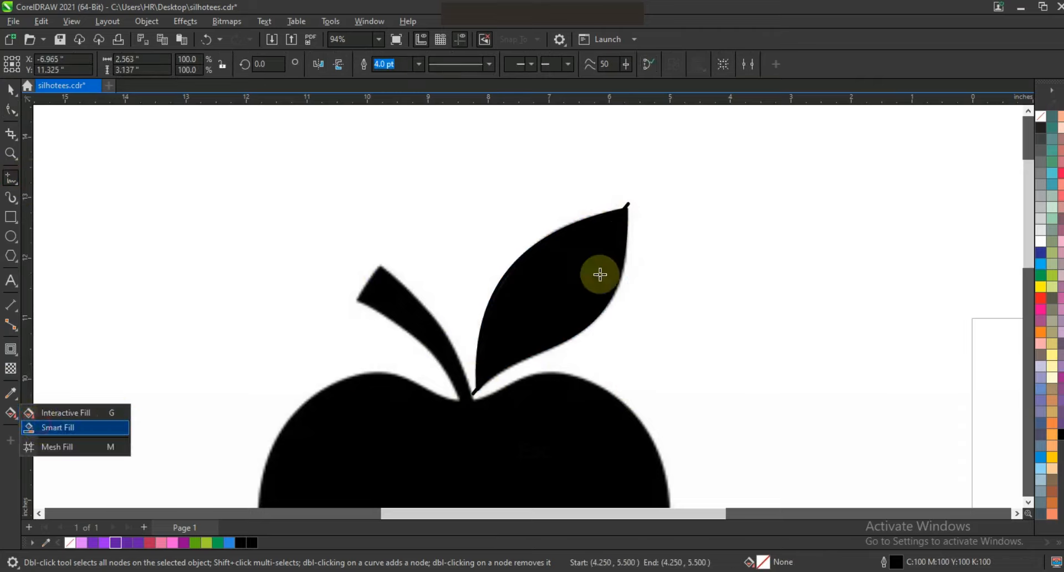
left_click(544, 253)
- Fill the leaf's left half with a diagonal fountain fill from green at the base to lime near the tip
left_click(11, 89)
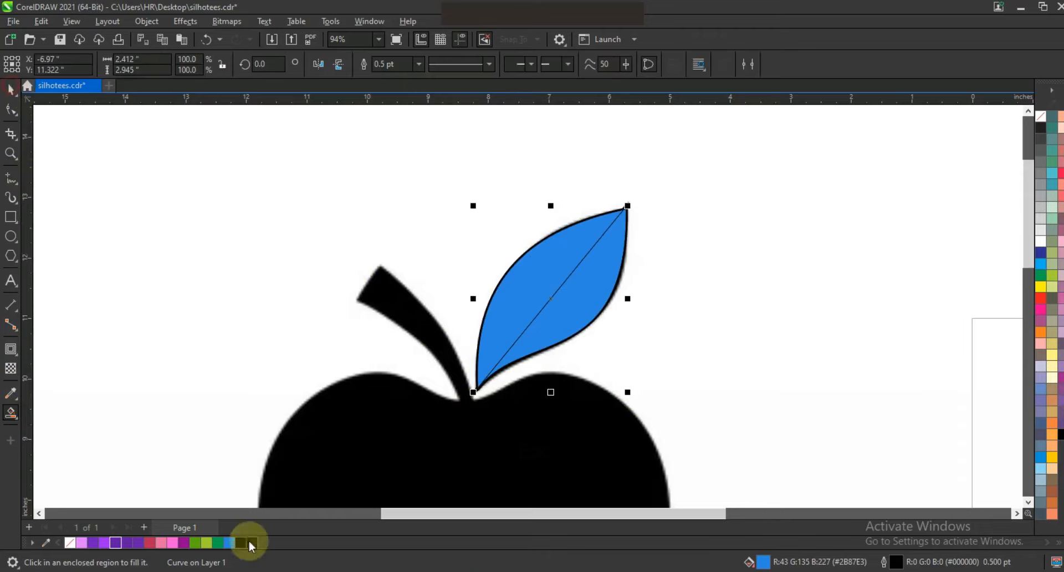
left_click_drag(215, 548, 539, 312)
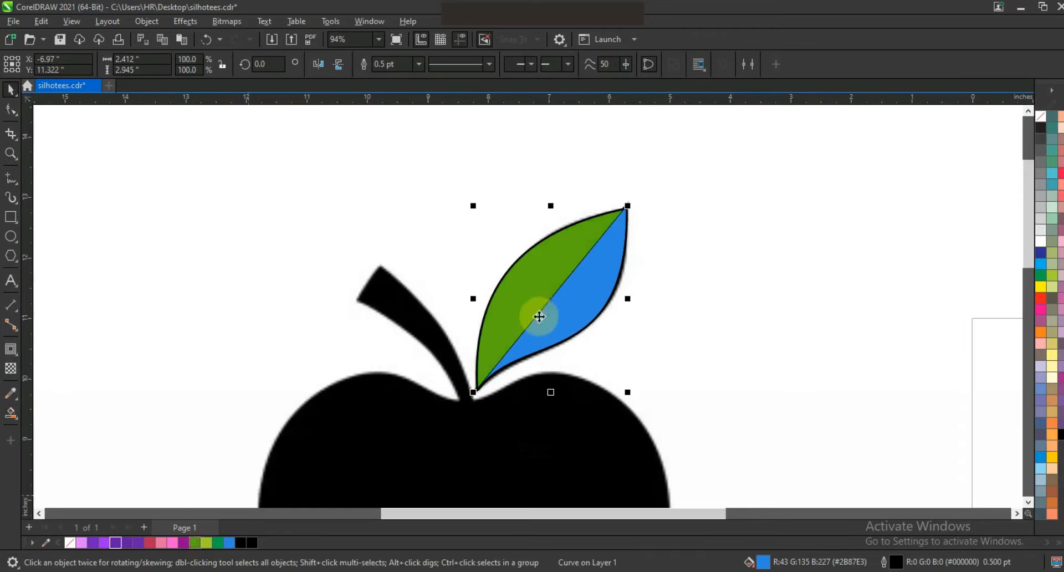
key("g")
left_click_drag(594, 245, 595, 243)
left_click_drag(206, 544, 597, 245)
left_click(331, 175)
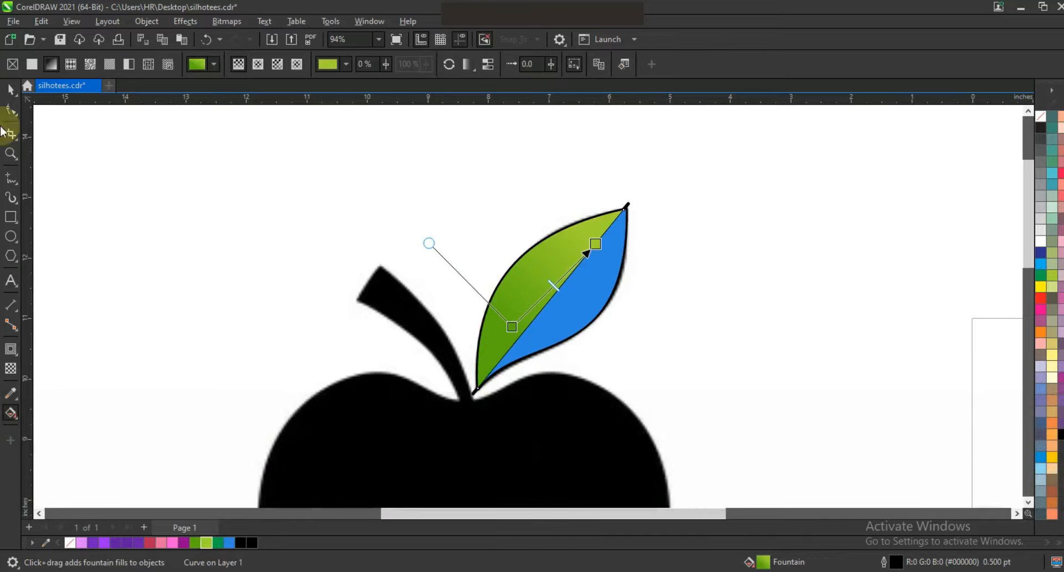
- Copy the green gradient fill to the leaf's right half and shift it so that lime sits at the tip
left_click(13, 89)
left_click(582, 313)
key("ctrl+shift+a")
left_click(554, 313)
left_click(543, 286)
key("g")
left_click_drag(513, 326, 578, 284)
left_click(598, 244)
left_click_drag(597, 244, 632, 210)
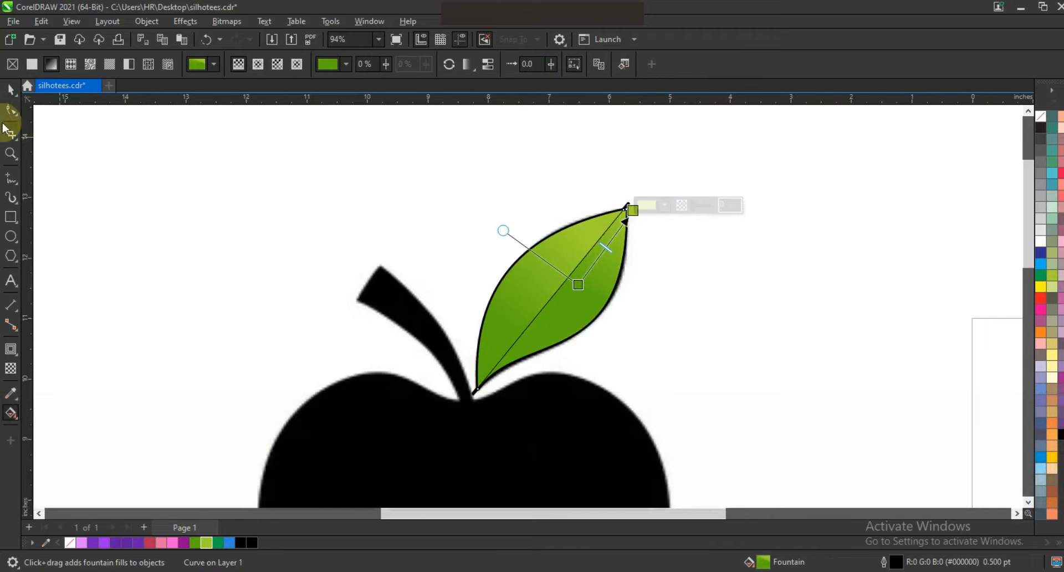
- Remove the outline from both halves of the green leaf
left_click(11, 89)
left_click(556, 255, "shift")
right_click(1035, 125)
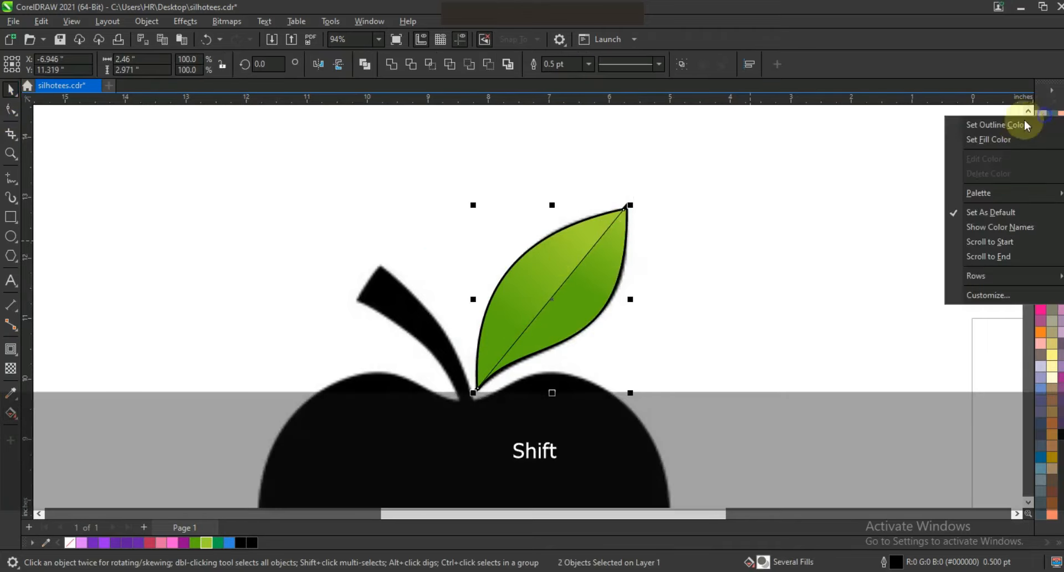
left_click(1025, 126)
- Place the green leaf above the colored apple and scale it down to about 2.29 × 2.76 inches
key("F3")
key("F3")
left_click_drag(864, 237, 607, 222)
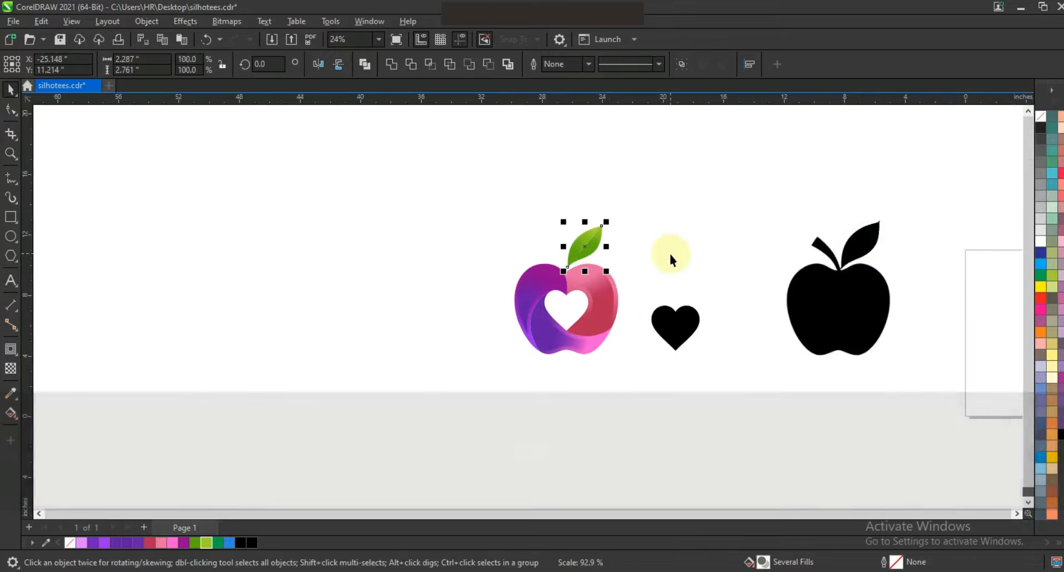
left_click(670, 254)
- Delete the black heart and the black apple silhouette with its traced leaf lines
left_click(685, 330)
key("Delete")
left_click_drag(750, 200, 948, 417)
key("Delete")
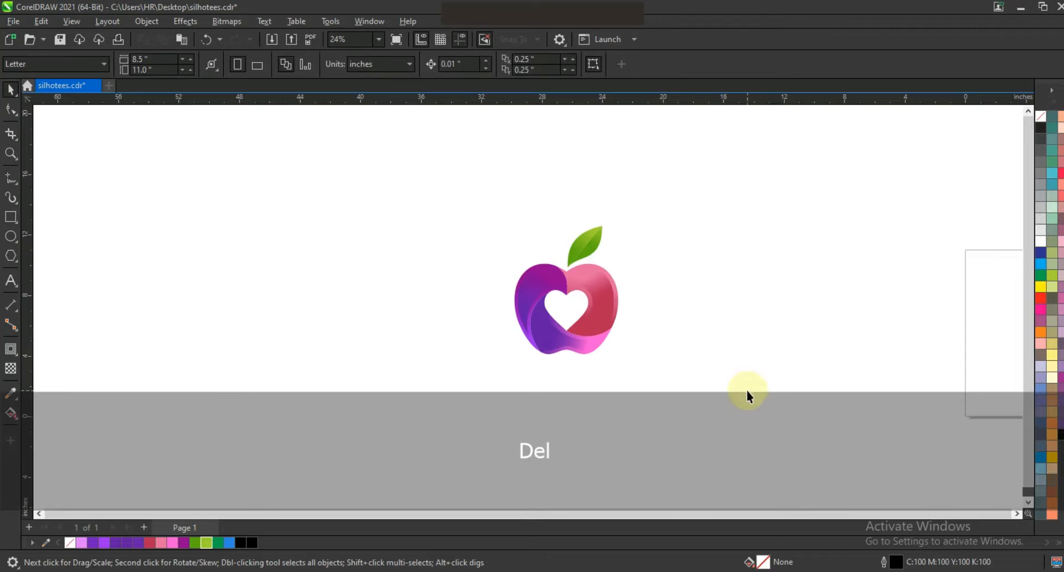
- Add the artistic text "heart apple" beside the colored apple
left_click(8, 155)
left_click_drag(425, 202, 693, 381)
key("F8")
key("F3")
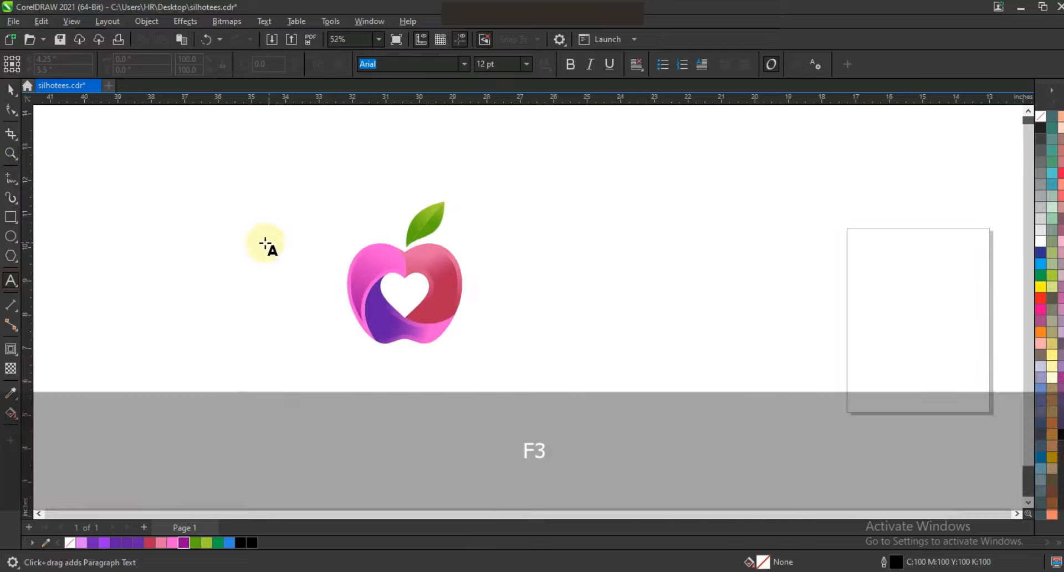
left_click(232, 314)
type("E")
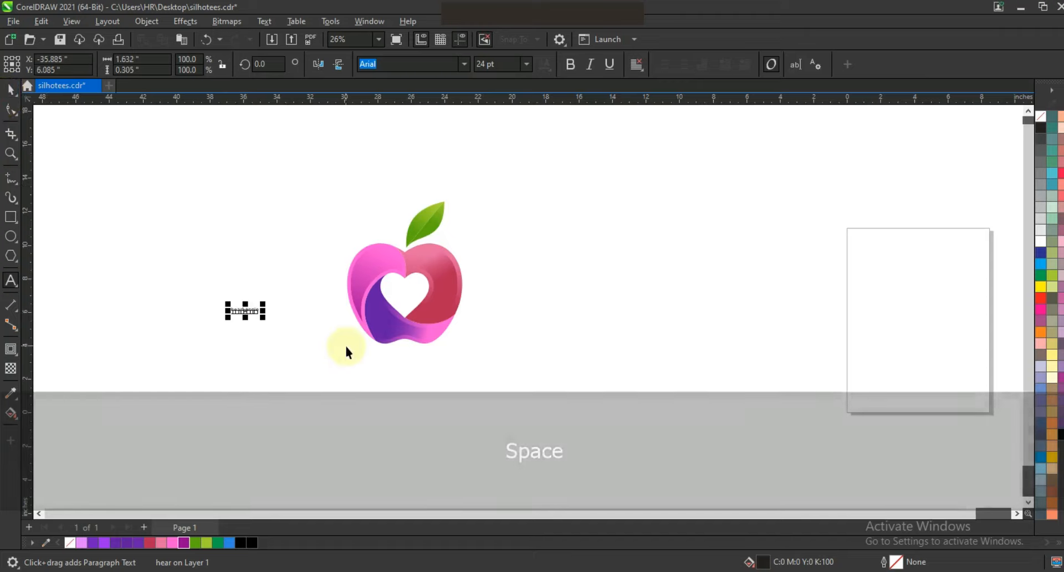
type("5")
left_click(516, 333)
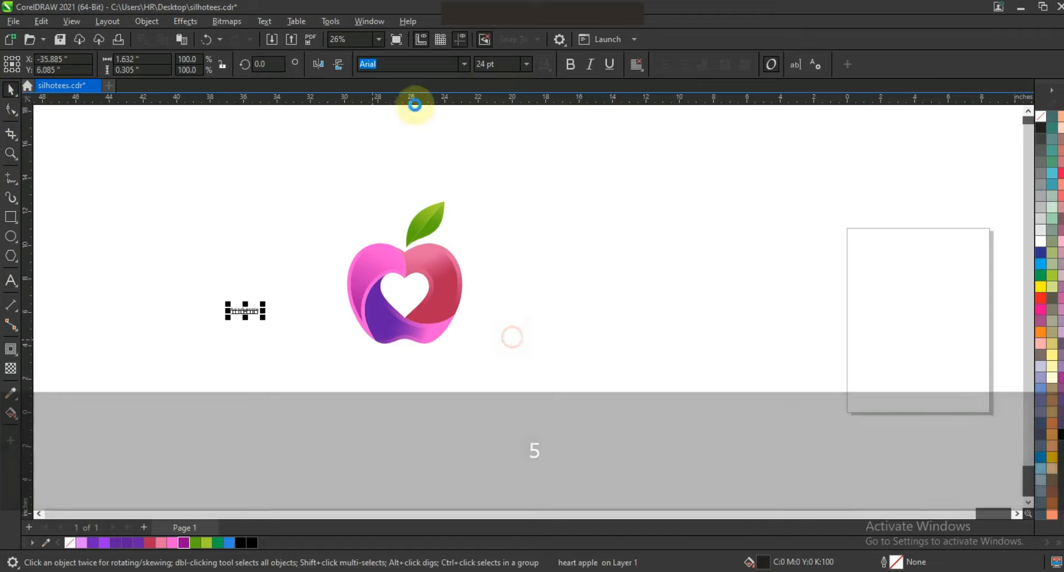
- Set the text in uppercase CityDBol and enlarge it to about 10.7 inches wide, placed beneath the apple
left_click(462, 63)
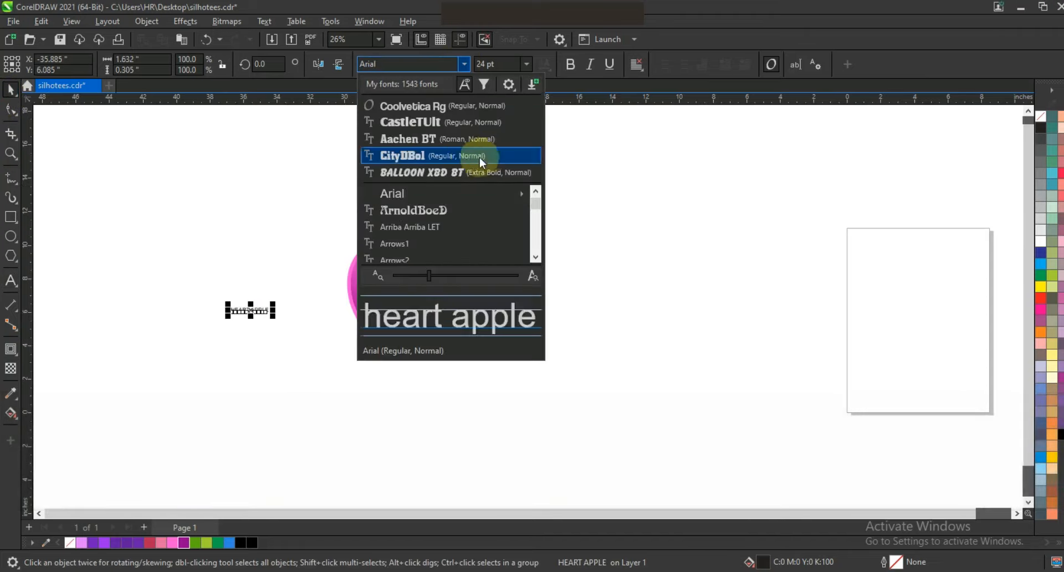
left_click(234, 324)
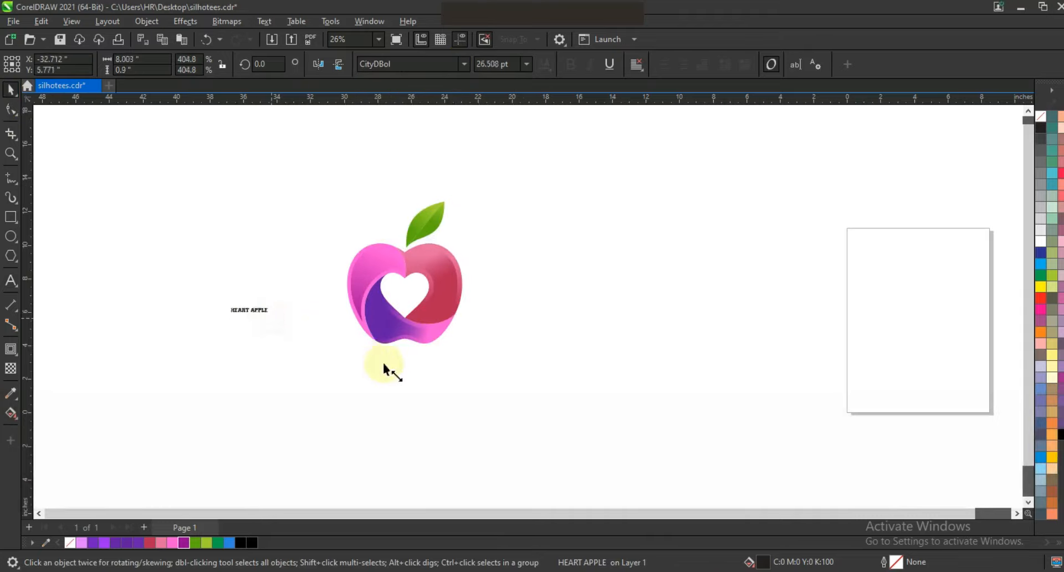
left_click_drag(371, 358, 337, 324)
left_click_drag(431, 395, 503, 390)
- Recolor the word HEART pink (#FF58D7) and shrink the whole text to about 9 inches wide around its center
left_click(7, 282)
left_click_drag(407, 364, 287, 388)
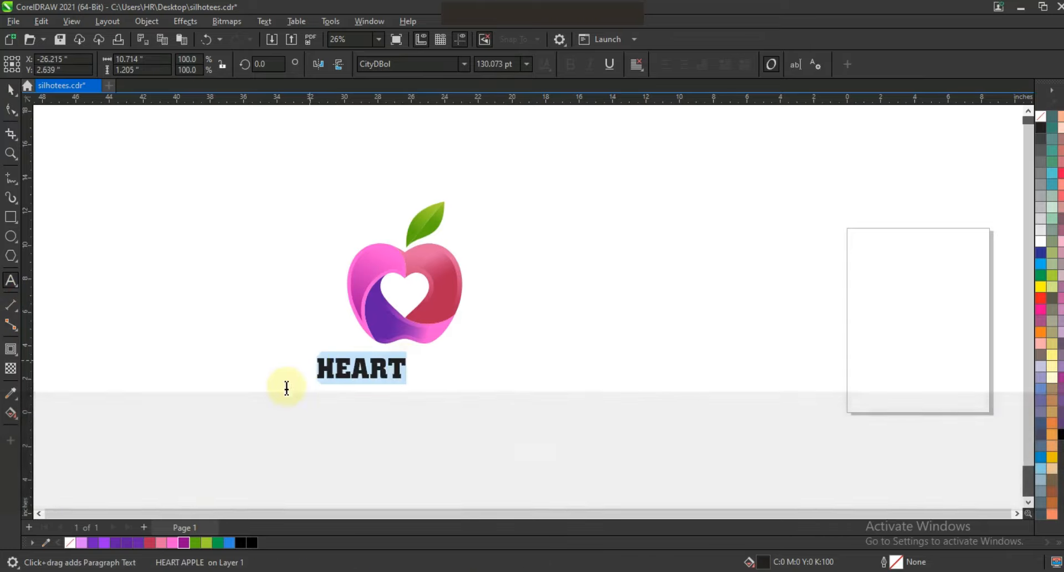
left_click(180, 543)
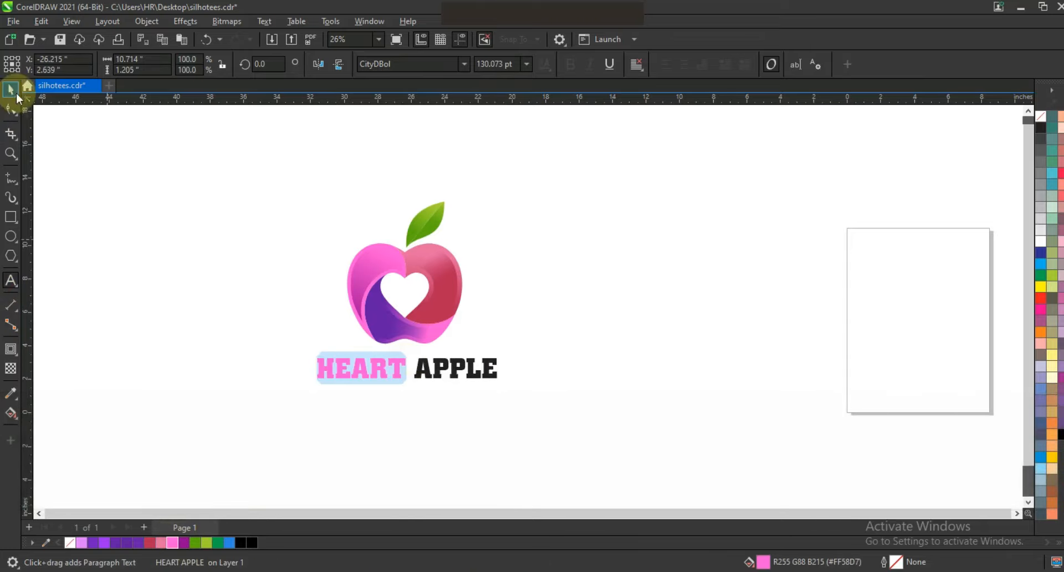
left_click(11, 90)
left_click_drag(501, 386, 491, 378)
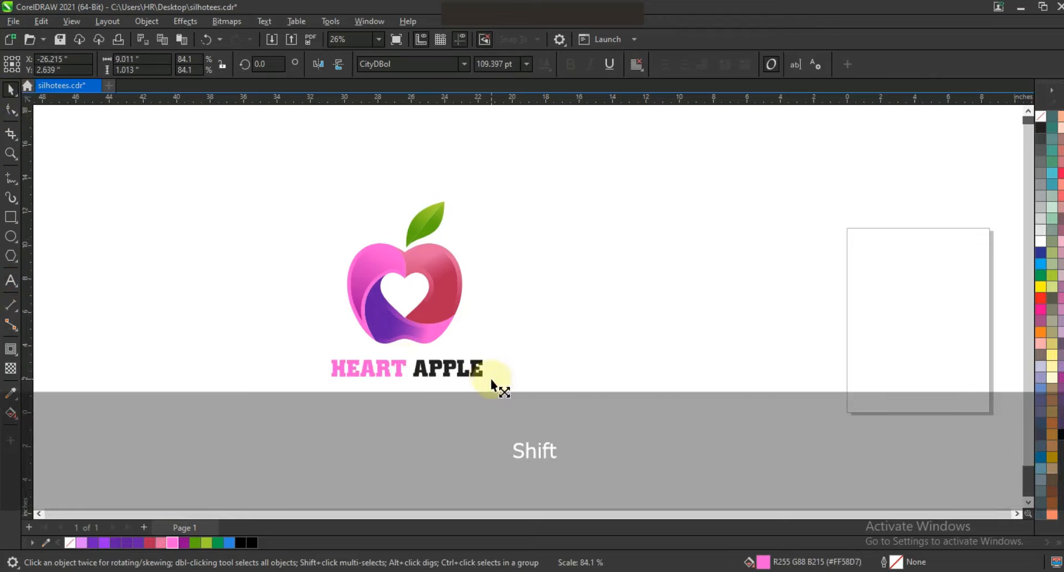
- Recolor the word APPLE green and shrink the whole text to about 8.4 inches wide around its center
left_click(11, 281)
left_click(485, 368)
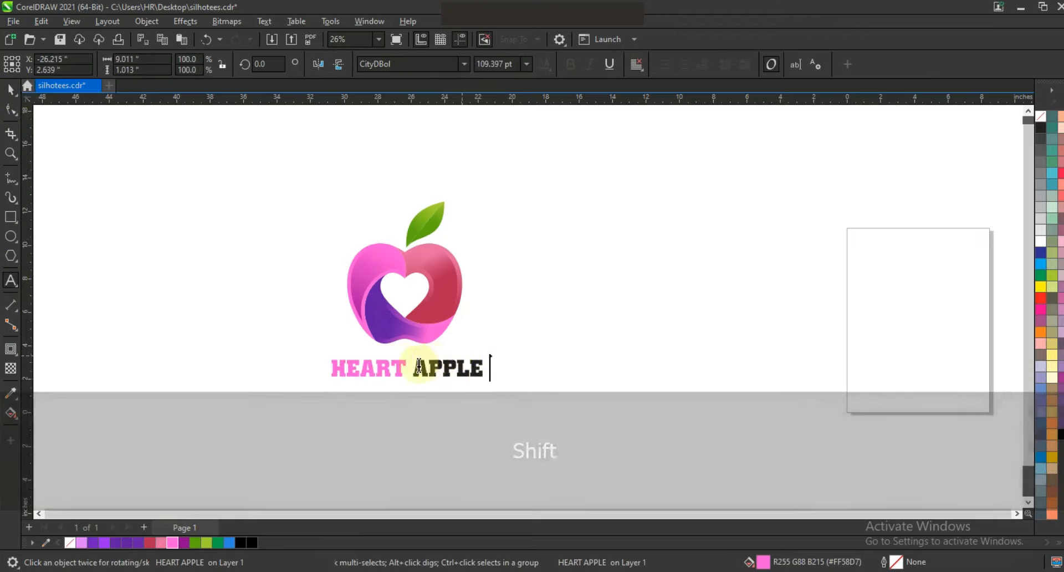
left_click_drag(486, 368, 413, 368)
left_click(195, 543)
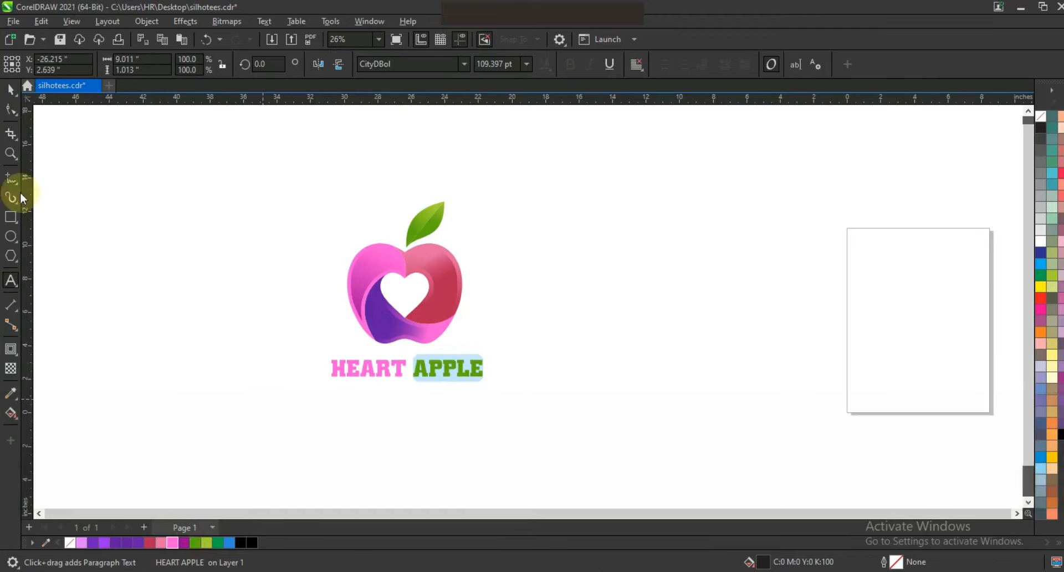
left_click(11, 90)
left_click_drag(488, 388, 481, 383)
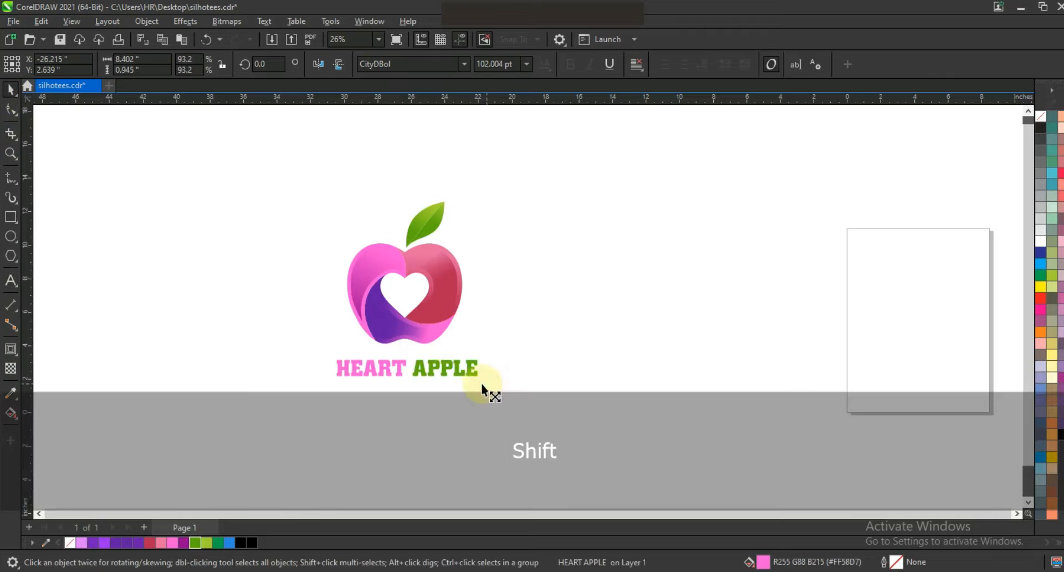
- Deselect the text, fit all the artwork in view and inspect the finished logo in full-screen preview
left_click(108, 285)
key("F4")
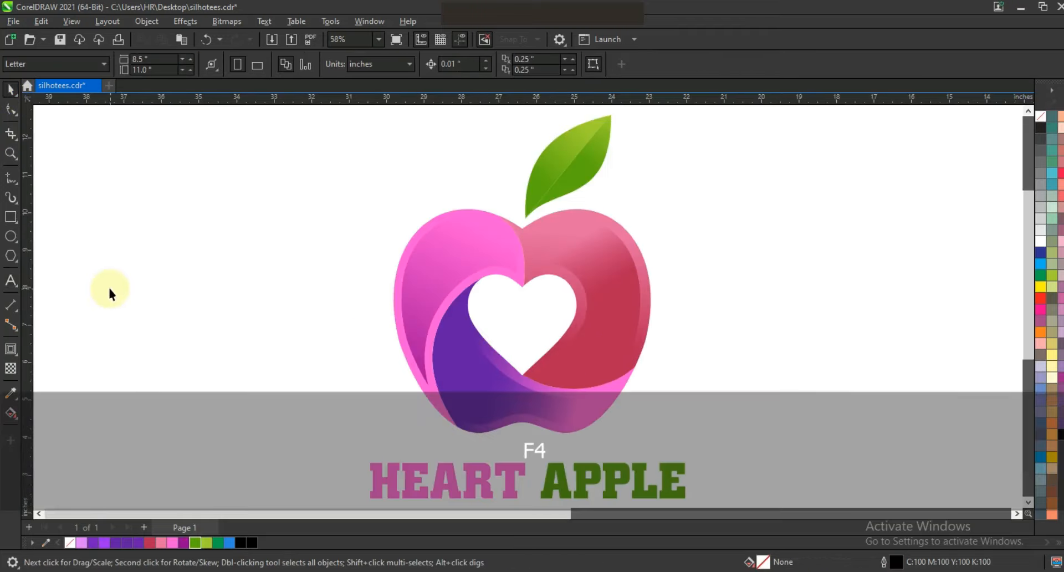
key("F9")
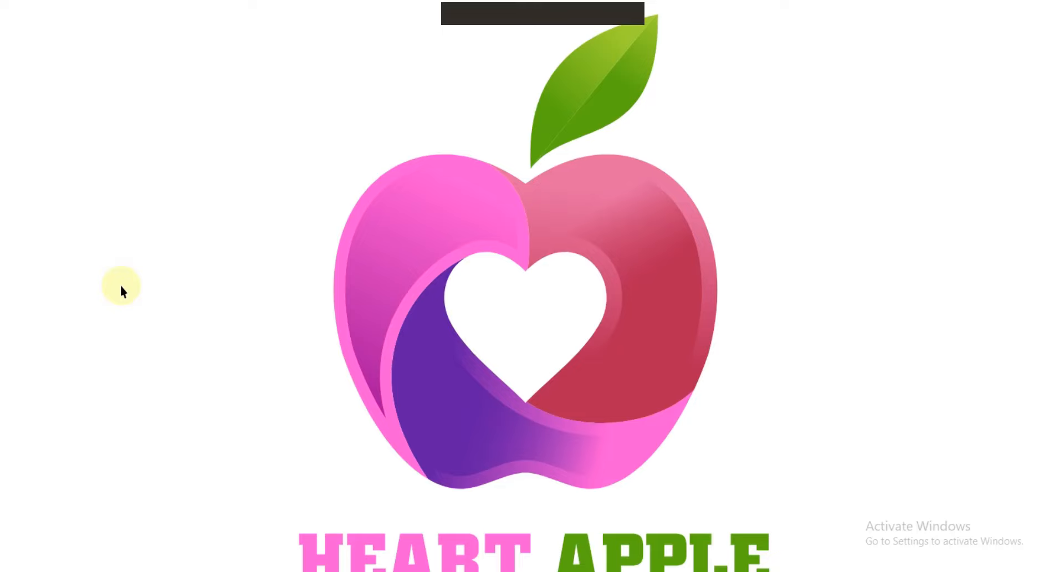